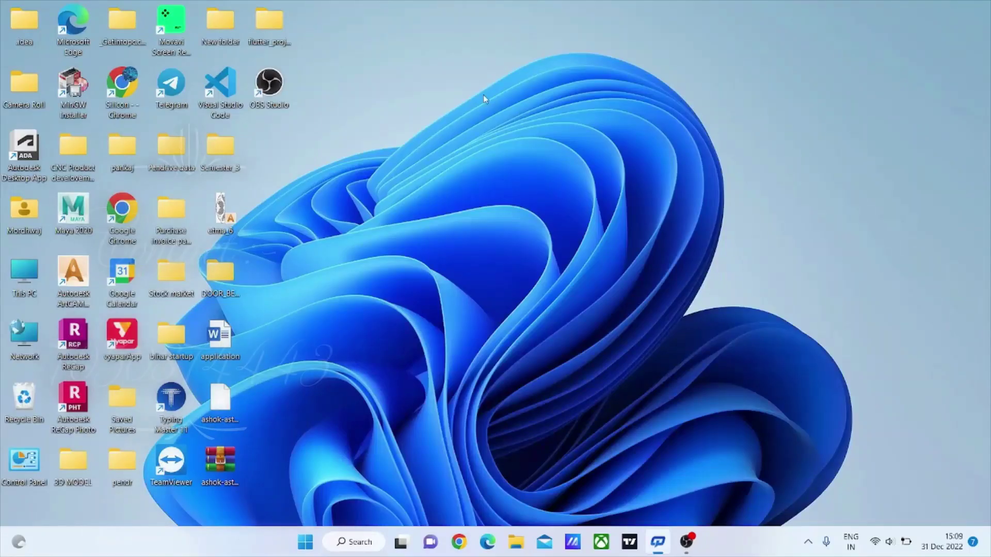
- Refresh the desktop repeatedly through its right-click menu
right_click(477, 101)
left_click(524, 155)
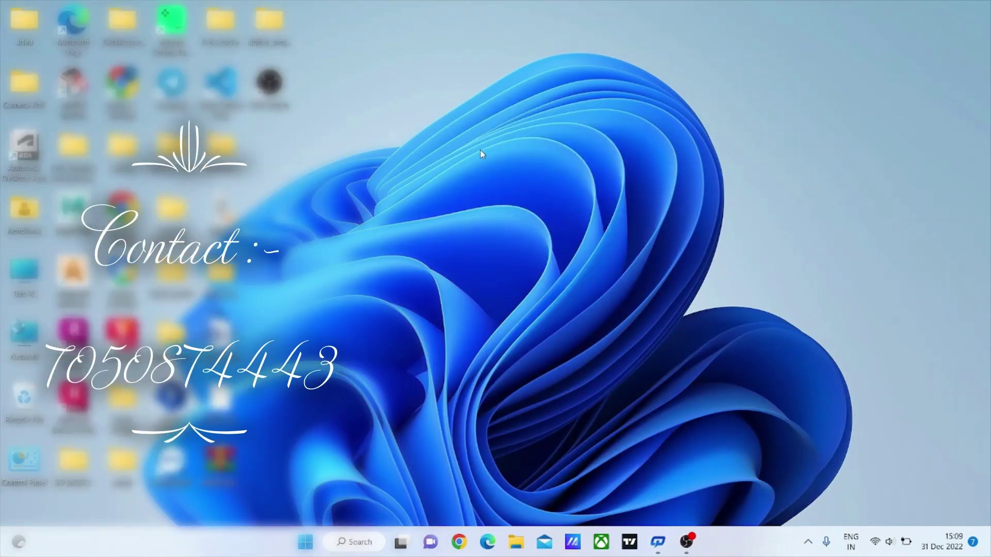
right_click(404, 117)
left_click(387, 100)
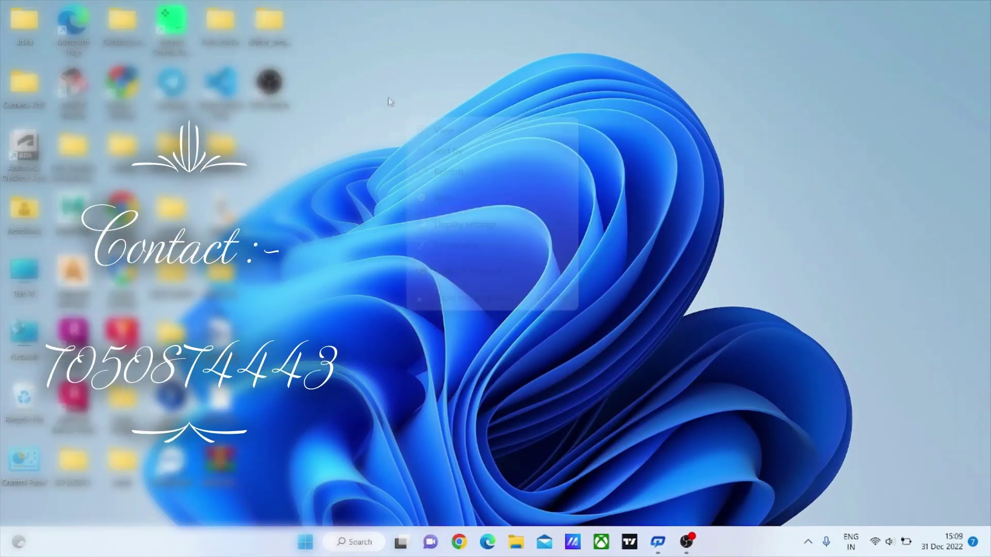
right_click(342, 60)
right_click(383, 79)
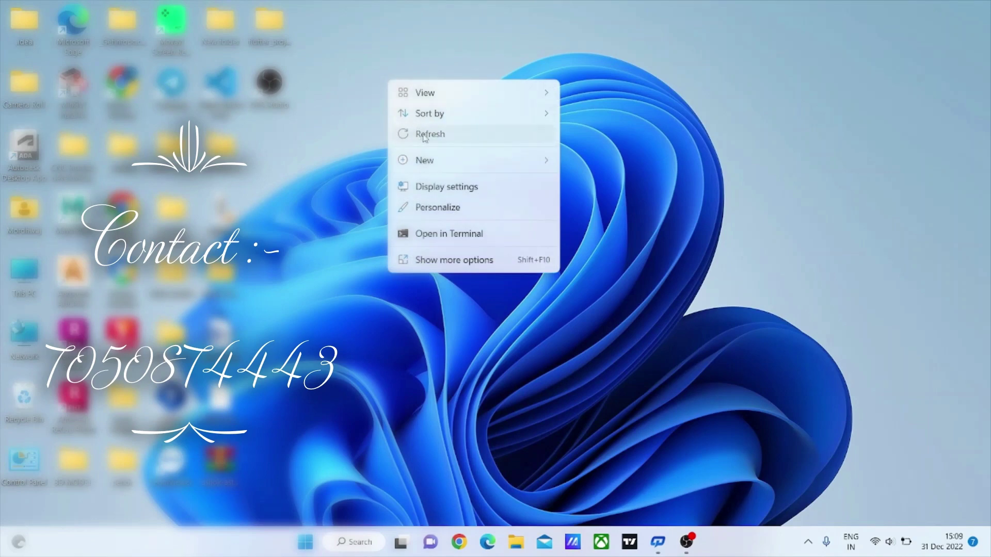
right_click(365, 67)
left_click(388, 113)
right_click(397, 111)
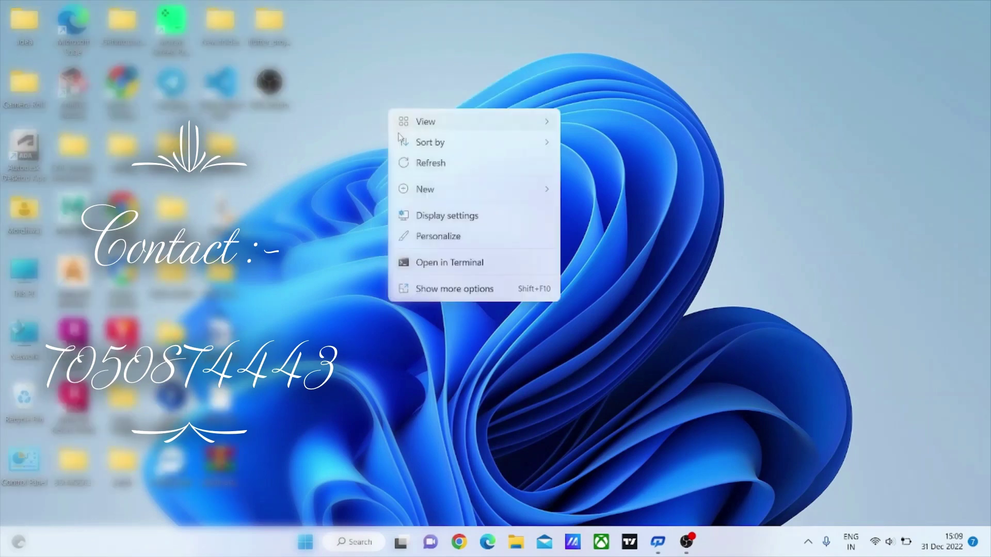
left_click(431, 166)
right_click(397, 112)
left_click(432, 170)
right_click(370, 114)
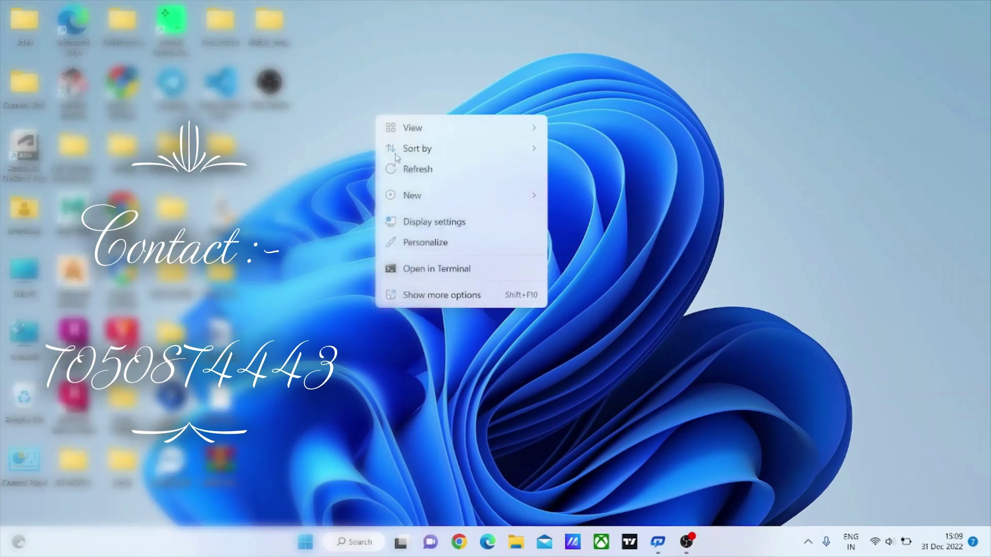
left_click(407, 164)
right_click(368, 117)
left_click(408, 171)
right_click(365, 110)
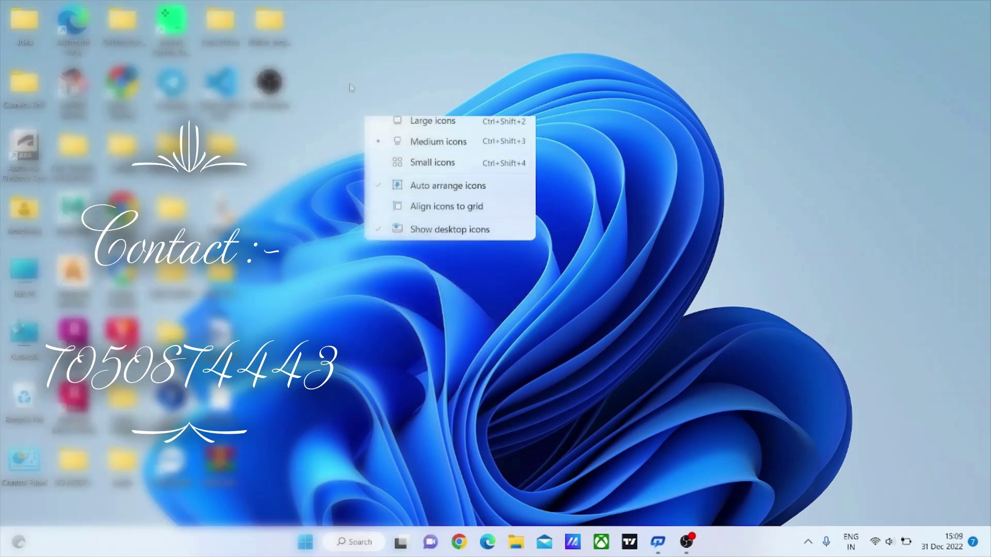
right_click(354, 84)
left_click(407, 144)
right_click(381, 83)
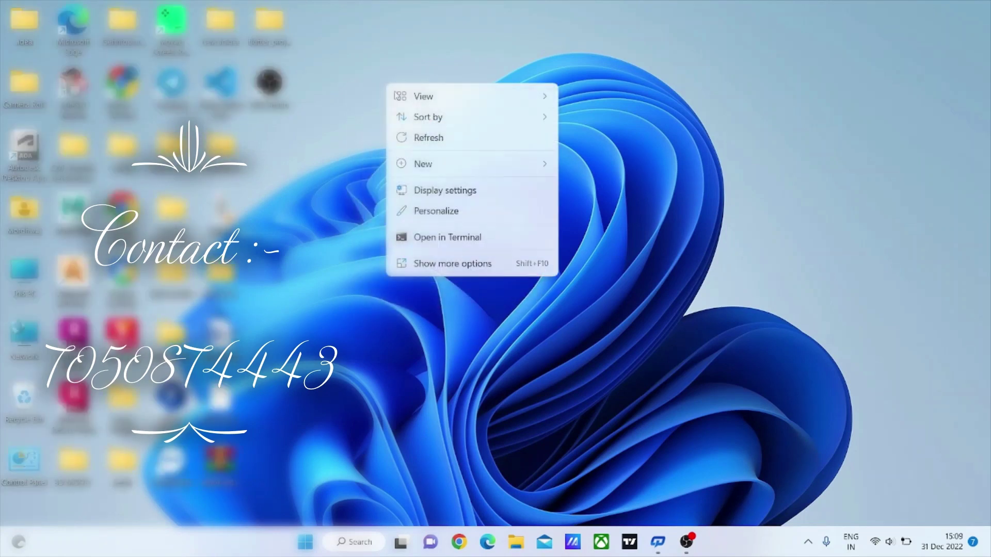
left_click(422, 140)
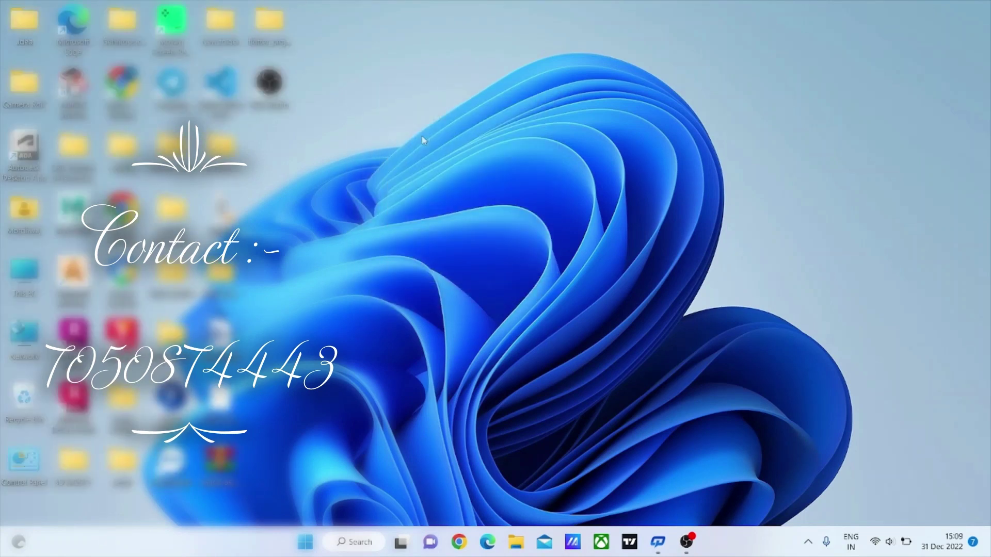
right_click(457, 100)
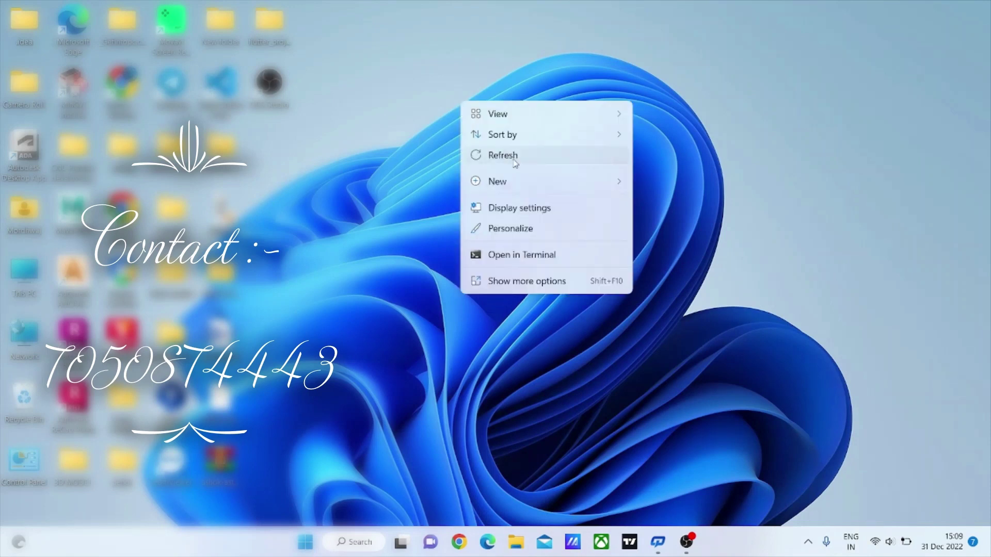
left_click(552, 153)
right_click(452, 64)
left_click(22, 309)
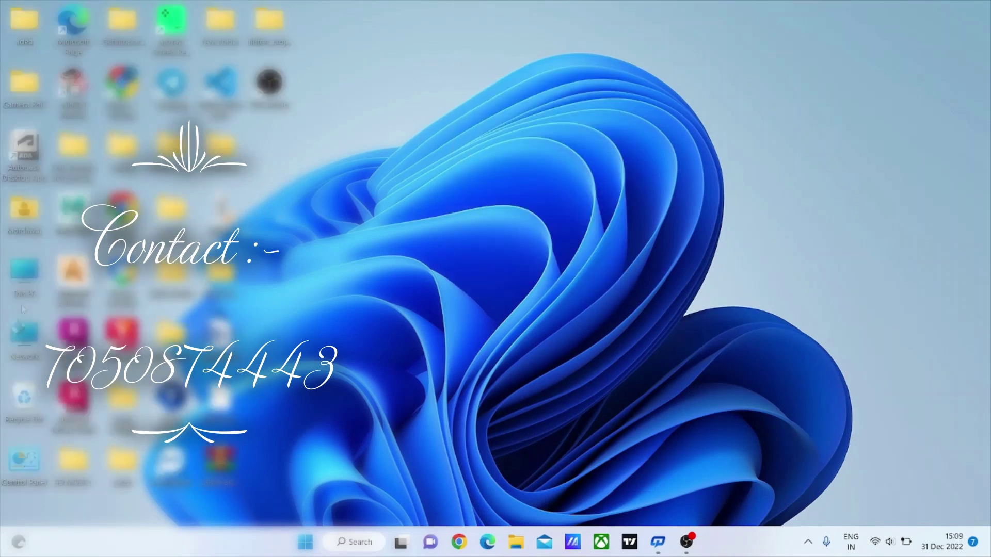
- Refresh once more, launch ArtCAM Premium 2018 and bring up New Model (762 × 1828.8 mm)
right_click(450, 144)
left_click(482, 192)
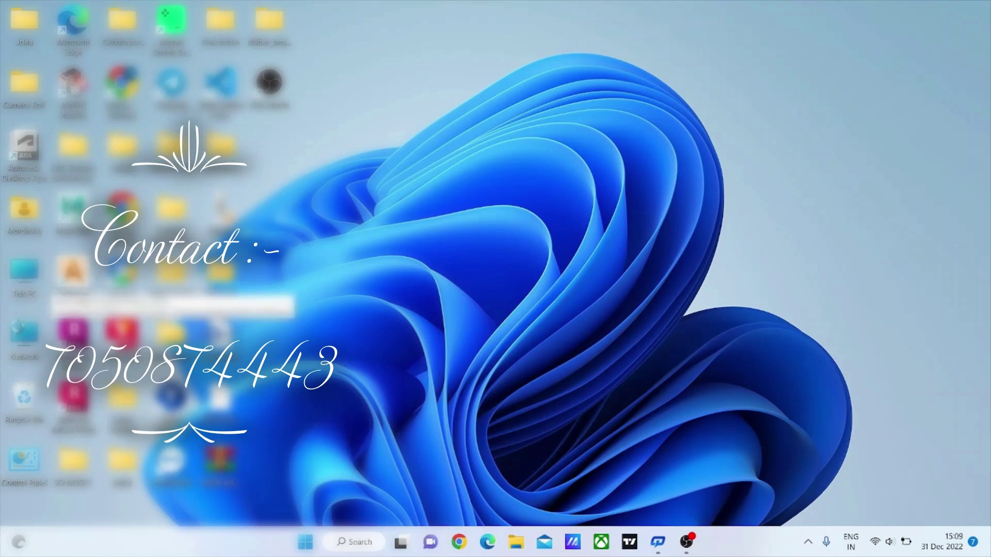
double_click(70, 277)
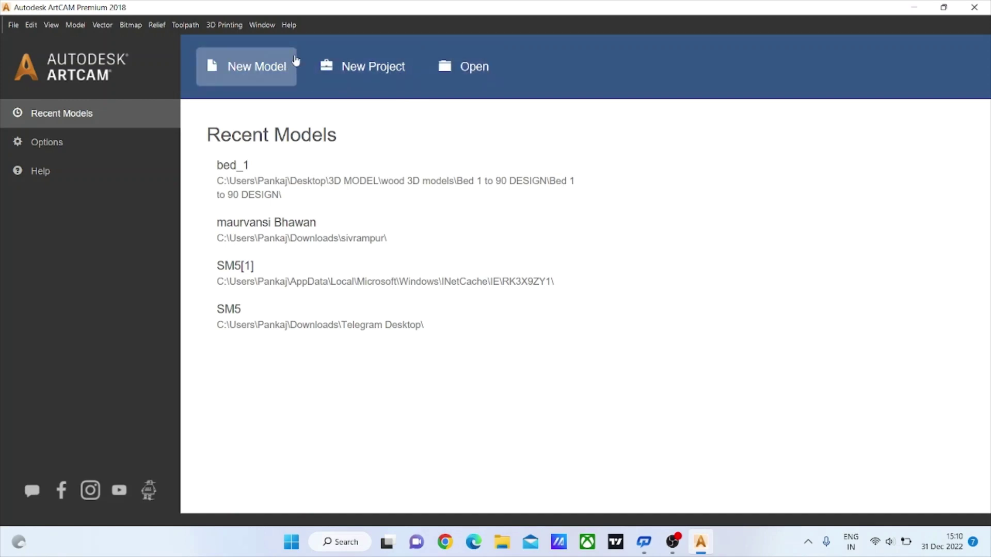
left_click(259, 66)
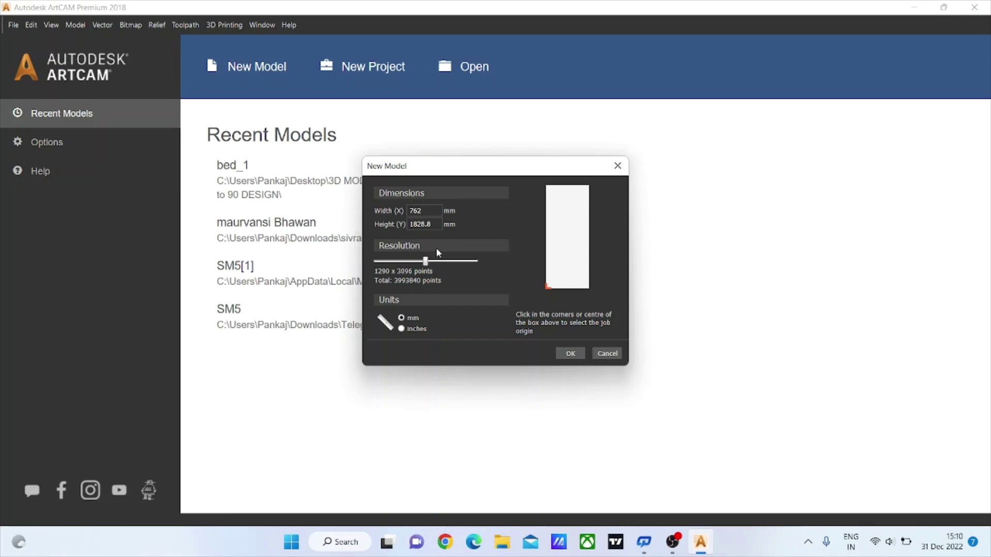
left_click(435, 224)
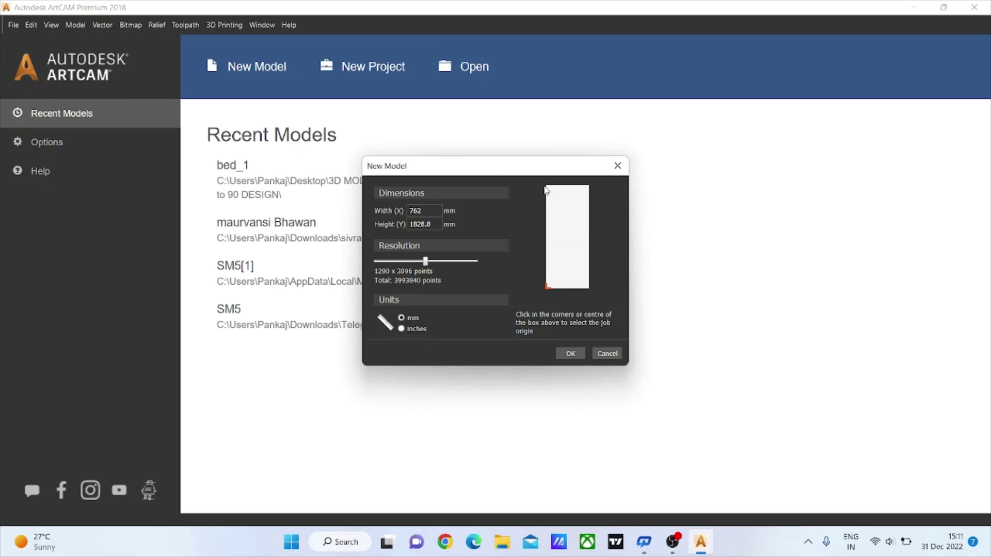
left_click(547, 185)
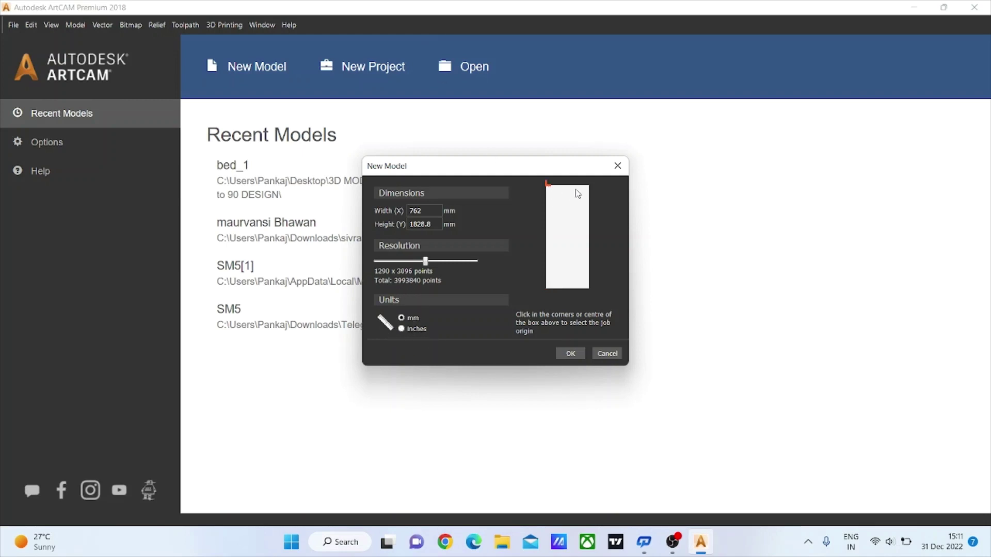
left_click(589, 287)
left_click(548, 290)
left_click(585, 189)
- Cancel the New Model dialog, try New Project, and dismiss the PC Accelerate warning
left_click(617, 165)
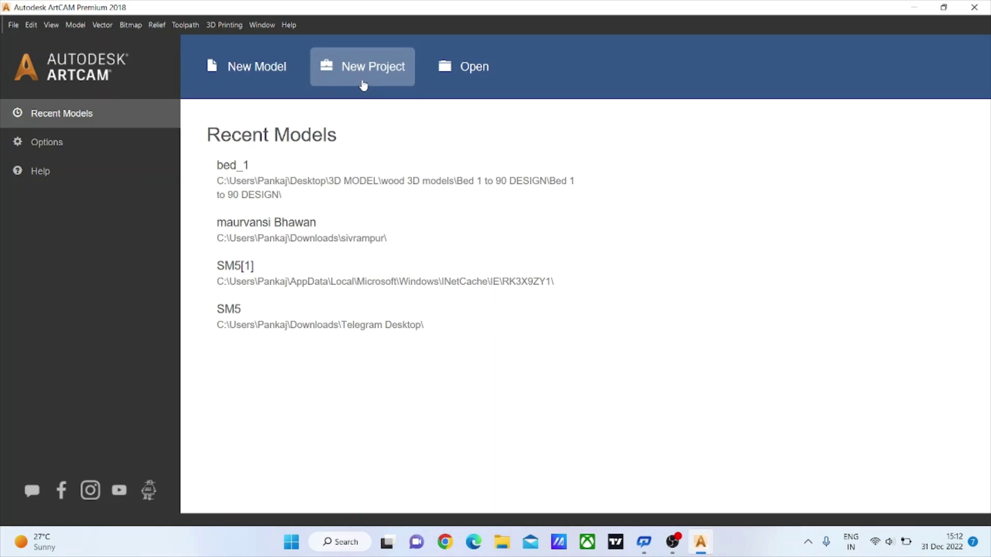
left_click(367, 67)
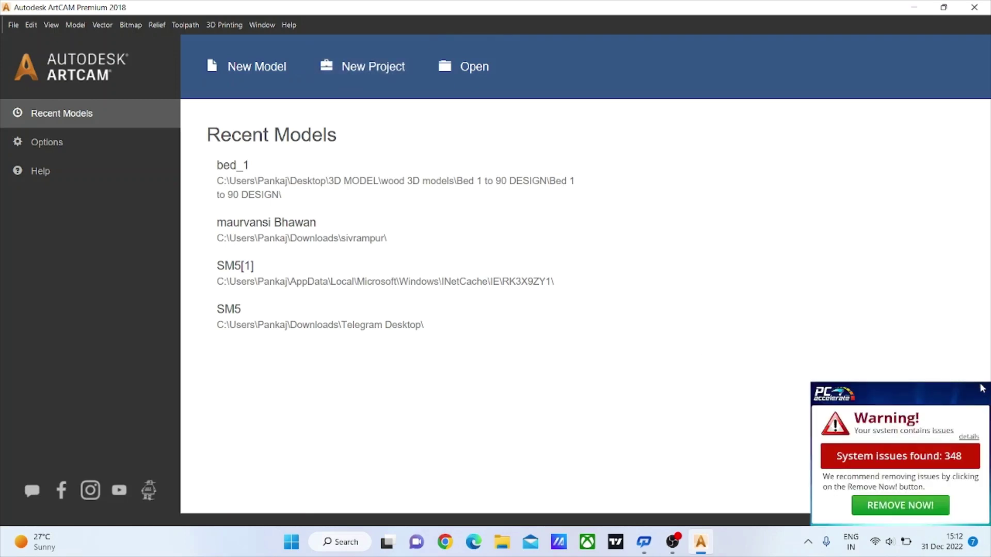
left_click(981, 388)
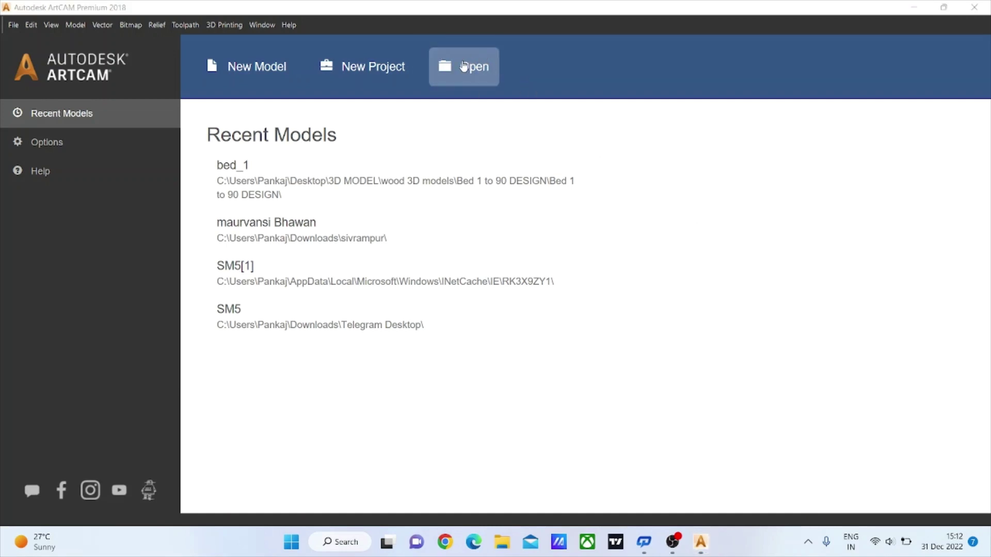
left_click(456, 72)
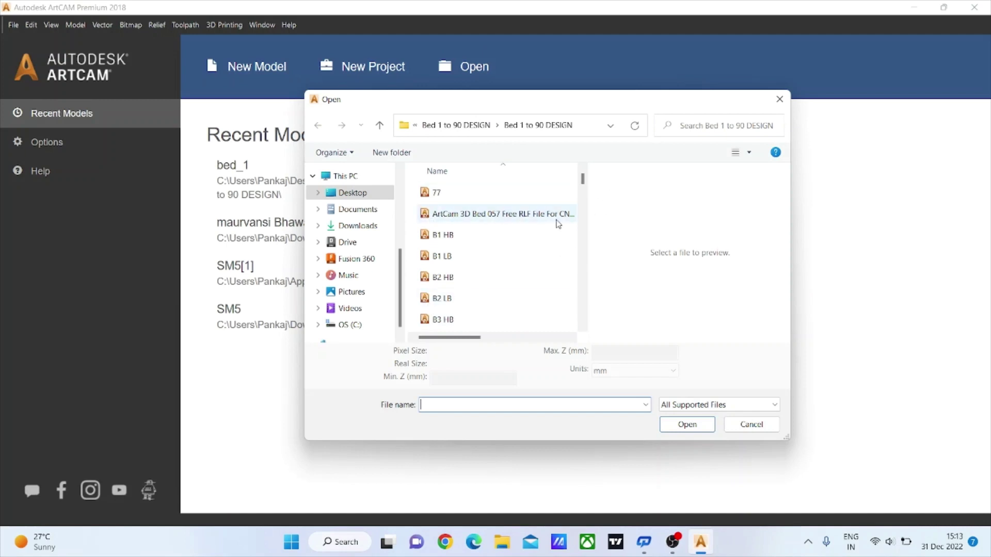
left_click_drag(583, 178, 584, 200)
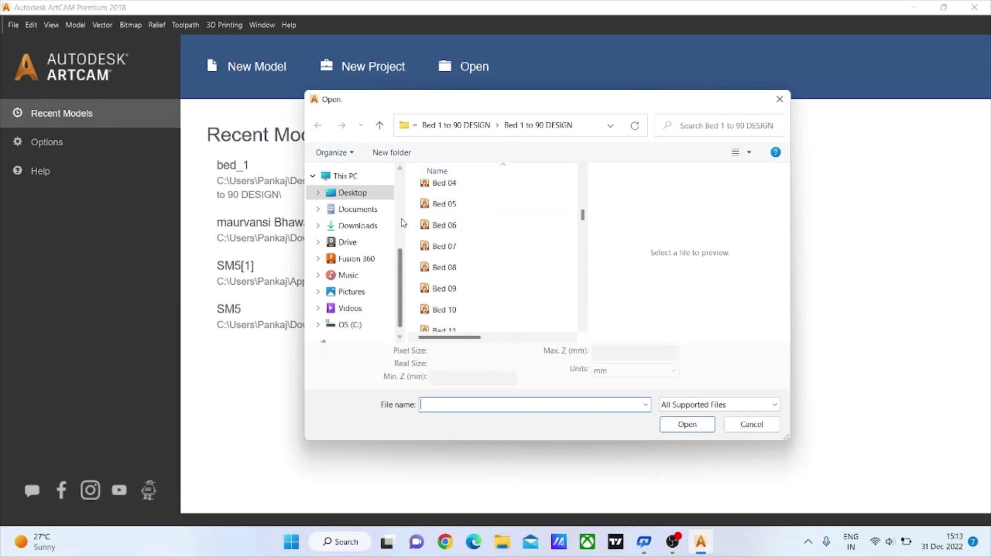
left_click(517, 230)
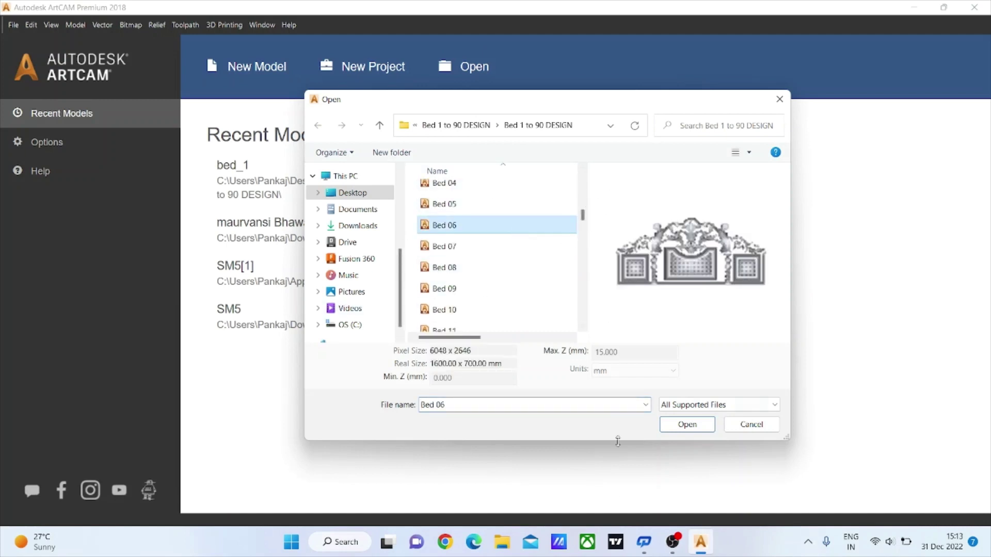
left_click(701, 426)
left_click_drag(583, 215, 583, 176)
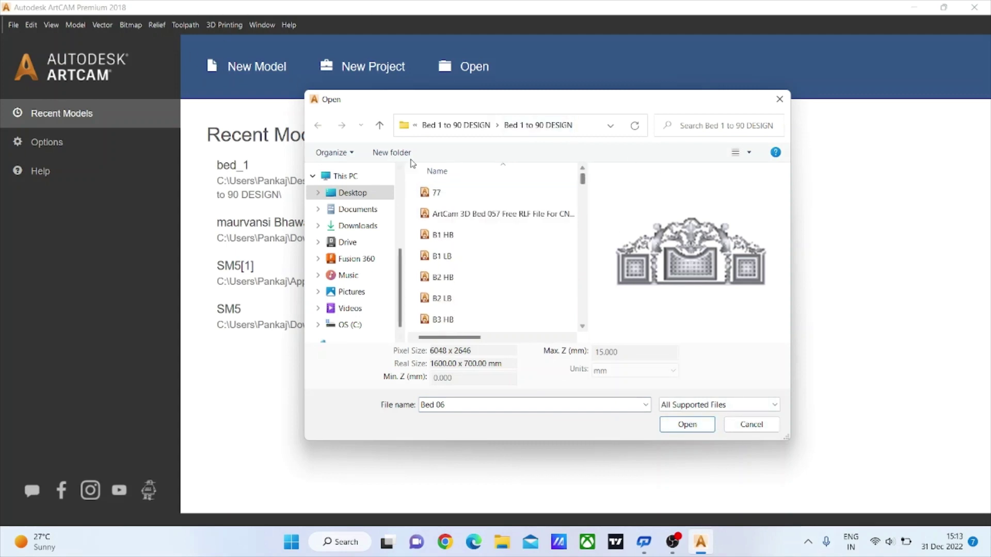
left_click(779, 99)
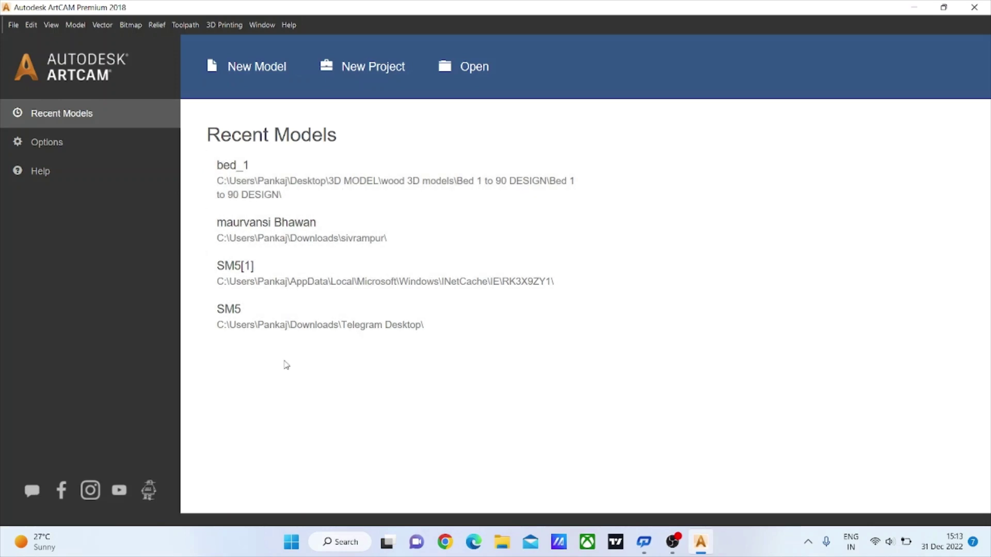
left_click(62, 151)
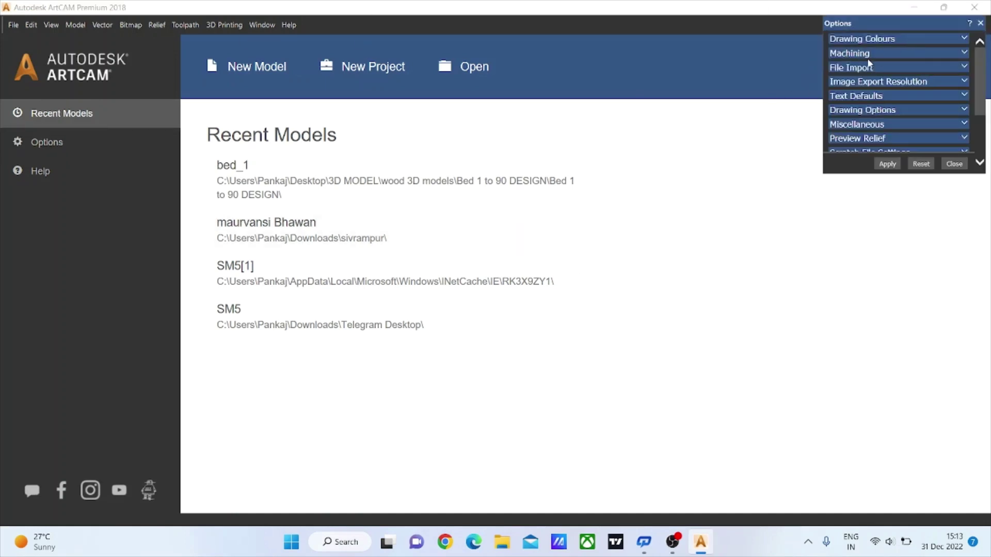
scroll(902, 88, "down", 1)
scroll(892, 110, "up", 1)
left_click(979, 23)
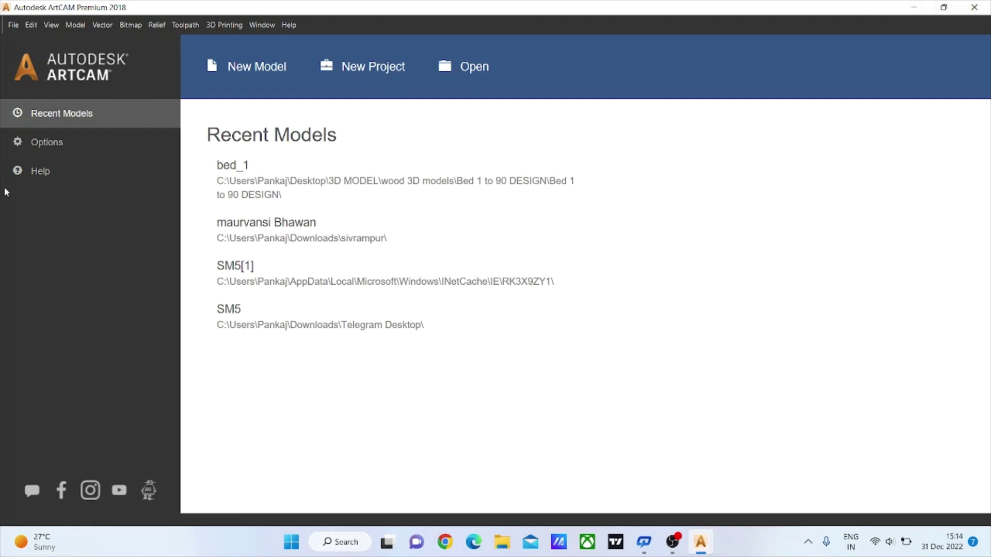
left_click(59, 173)
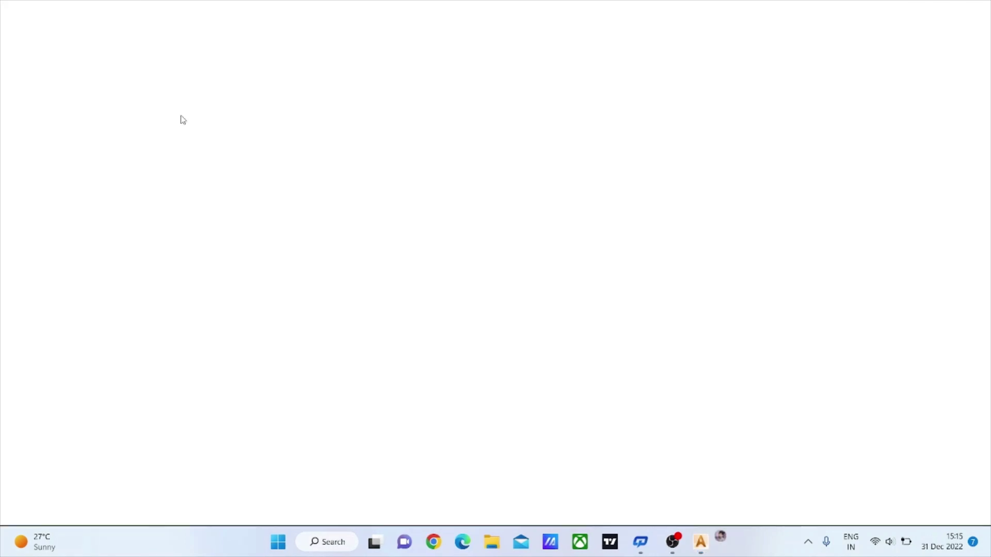
key("ctrl+w")
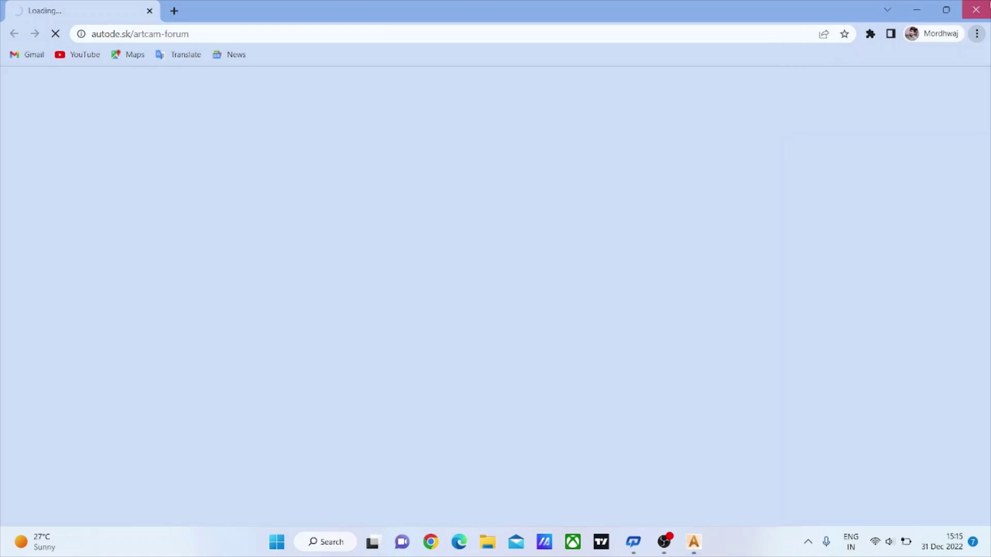
left_click(37, 144)
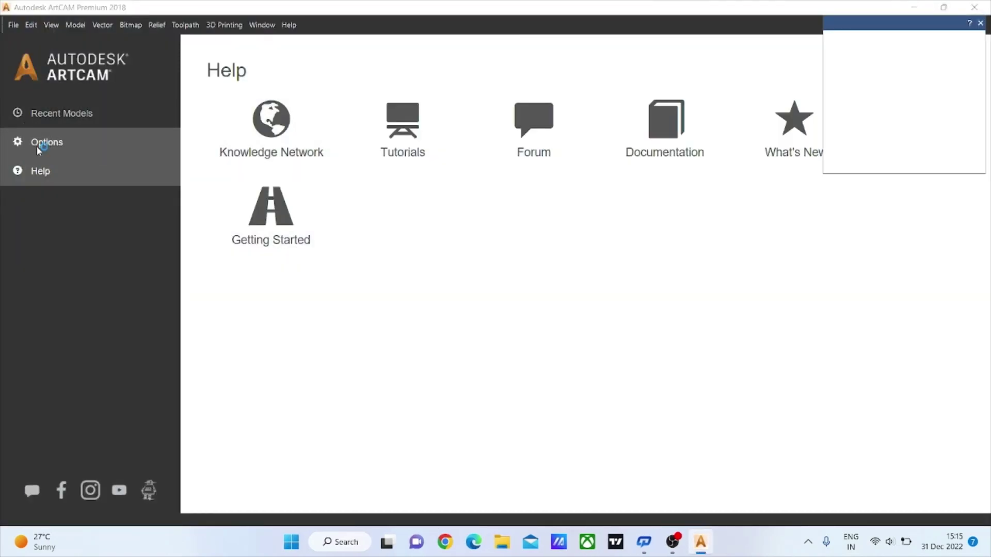
left_click(50, 114)
- Close the program options, bring up New Model, and dismiss the Windows widgets panel
left_click(981, 23)
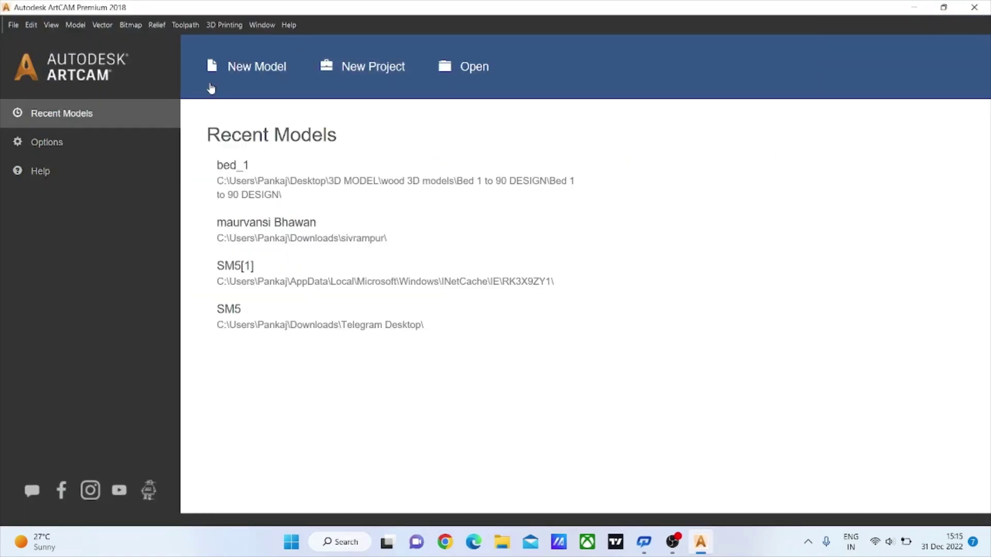
left_click(222, 82)
key("super+w")
left_click(616, 69)
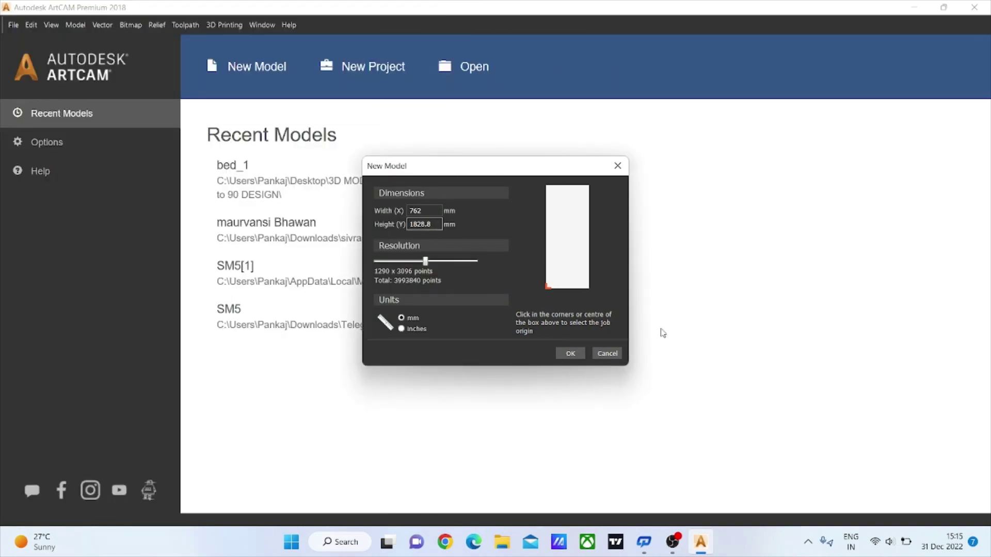
- Set Height (Y) and Width (X) to 100 mm and create the model
key("BackSpace")
key("BackSpace")
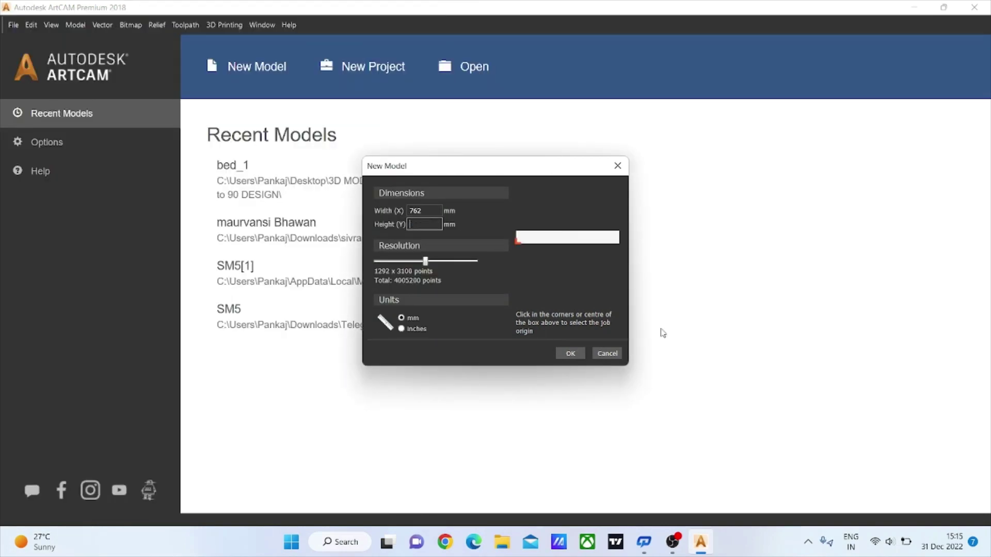
type("100")
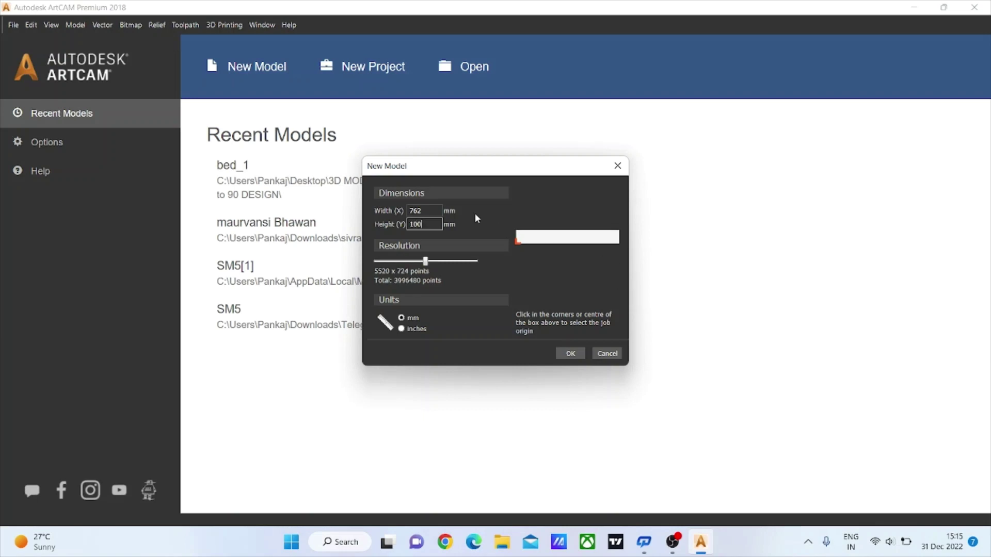
left_click(426, 211)
key("BackSpace")
key("BackSpace")
type("1")
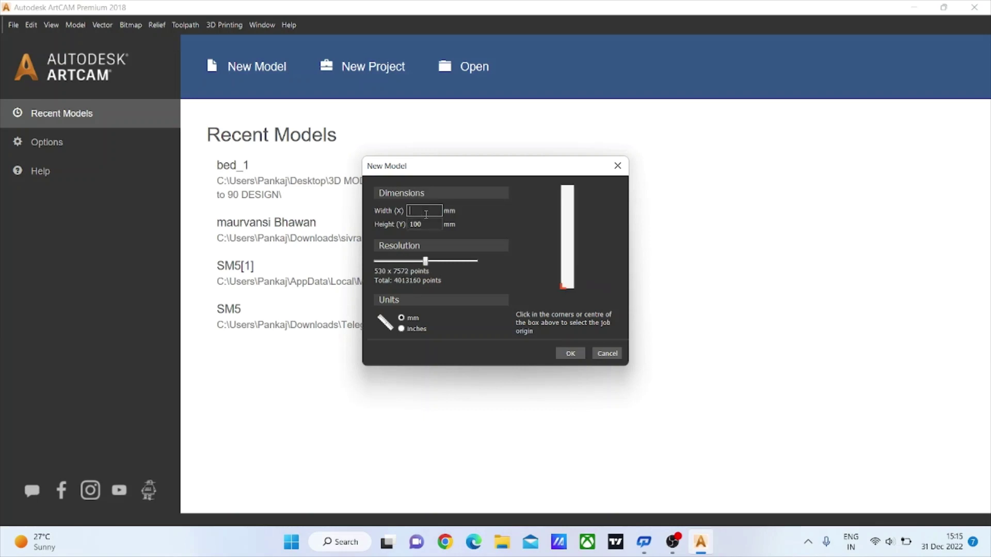
type("00")
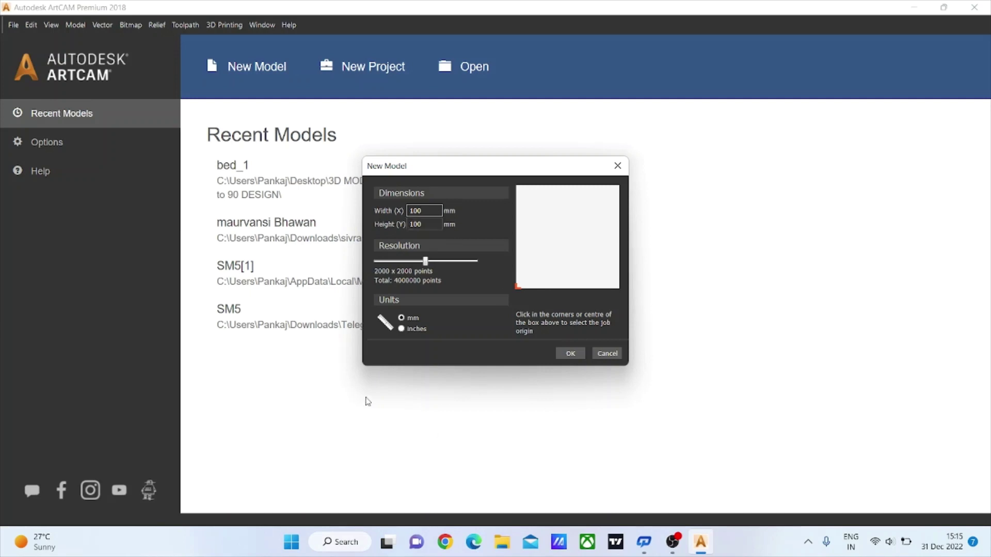
left_click(570, 354)
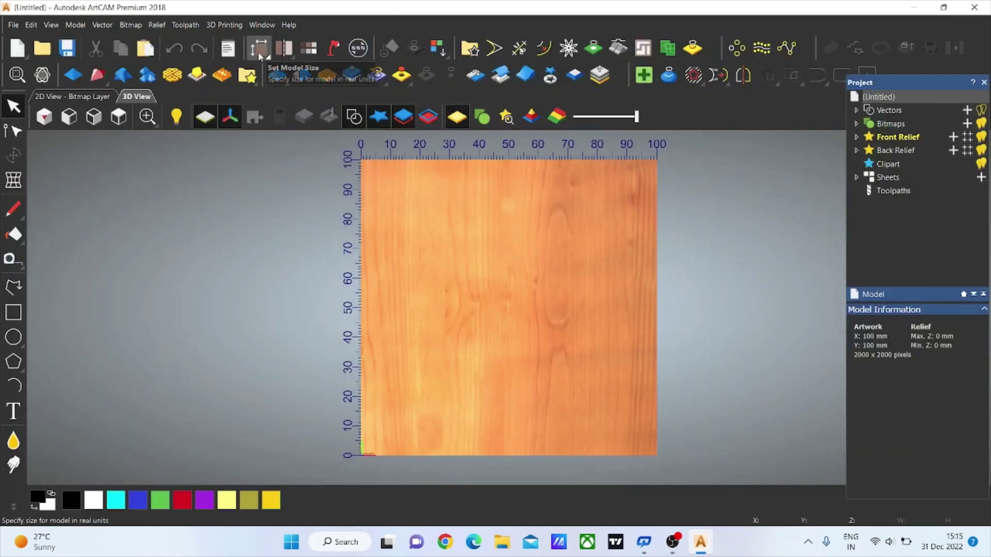
- Zoom the wood model in and out, then open the File menu
scroll(666, 314, "up", 1)
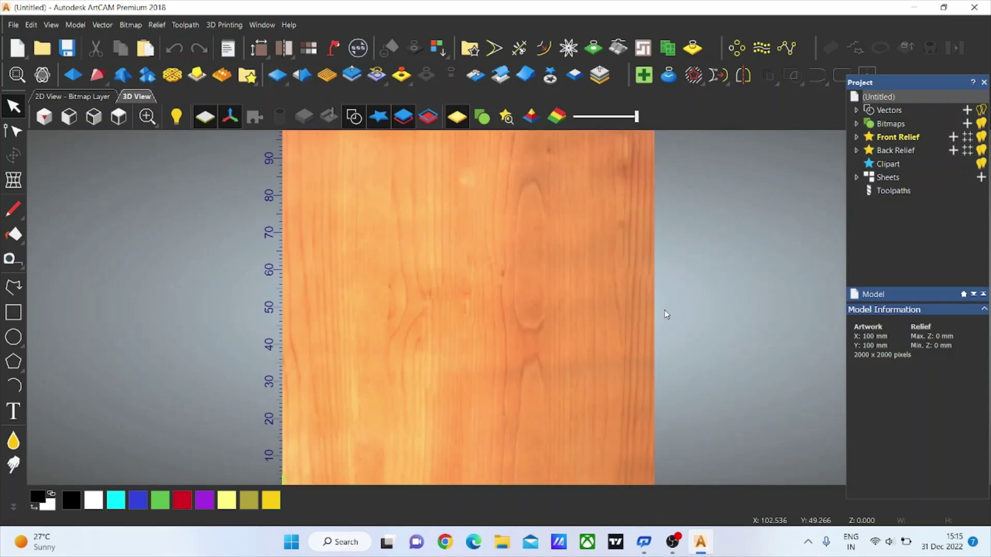
scroll(508, 307, "down", 1)
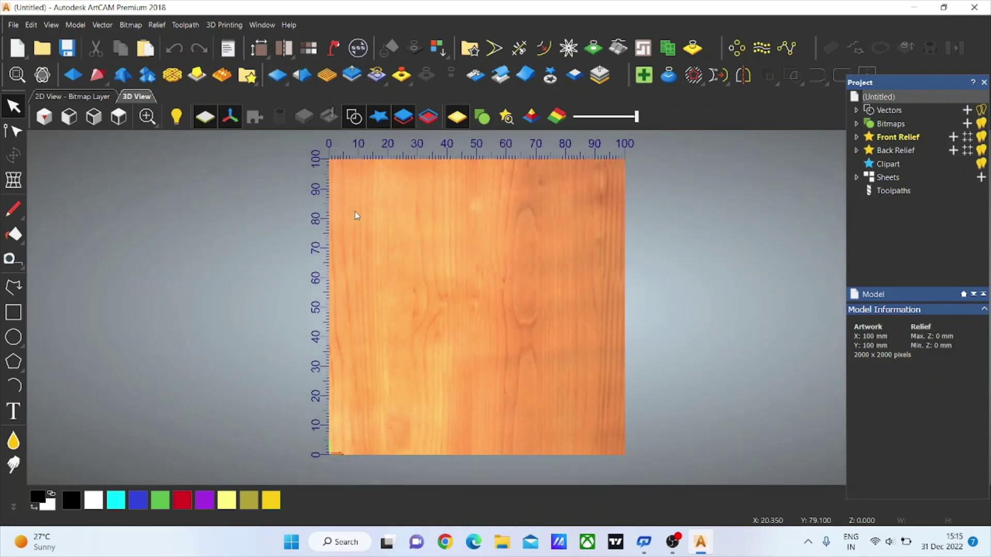
left_click(13, 25)
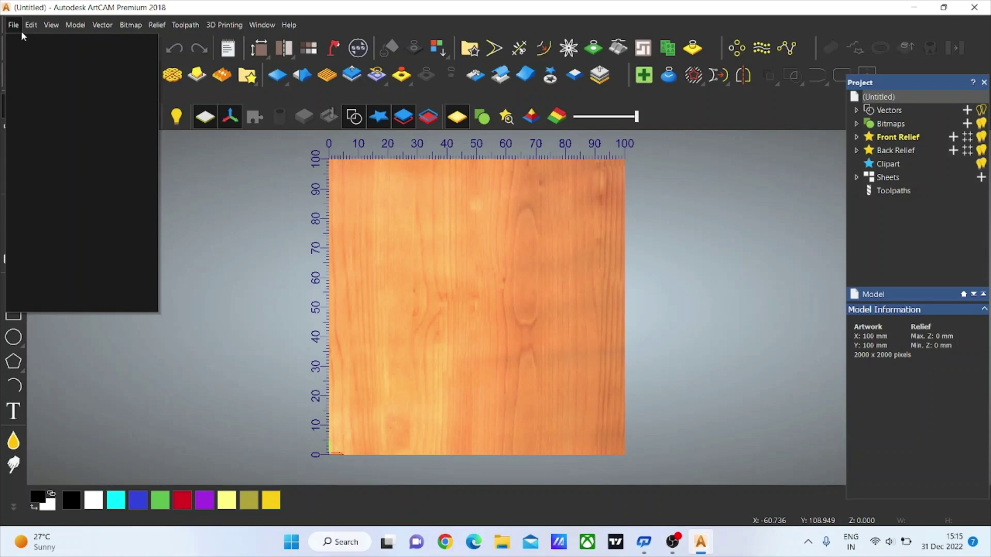
mouse_move(262, 25)
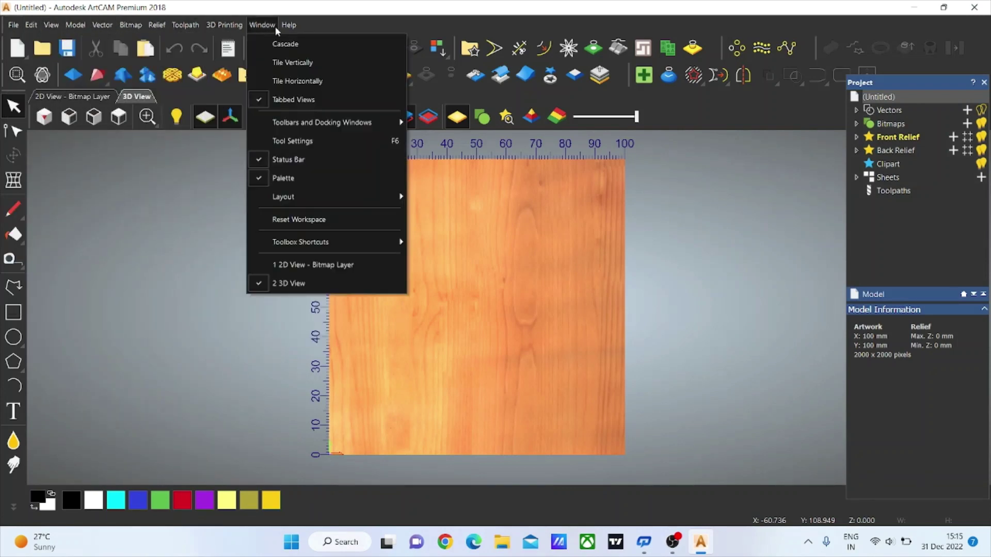
- Browse the Model menu, then close the menus by clicking the canvas
left_click(274, 25)
left_click(75, 24)
left_click(255, 233)
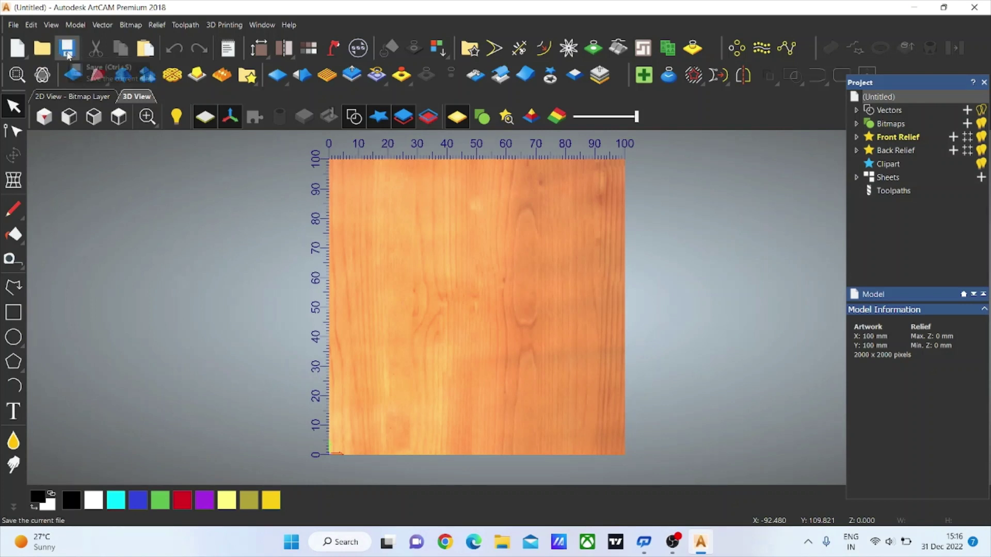
- Rotate the model with Twiddle View, reset to Top view, and toggle 2D View back to 3D
left_click(42, 75)
mouse_move(582, 248)
left_mouse_down()
mouse_move(497, 219)
mouse_move(462, 380)
mouse_move(567, 333)
mouse_move(460, 227)
mouse_move(420, 343)
left_mouse_up()
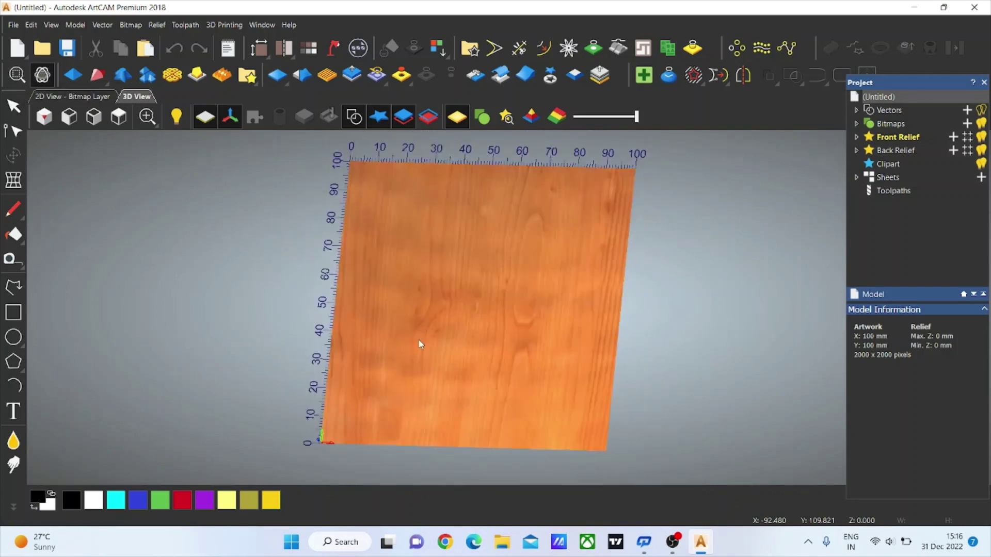
left_click(118, 117)
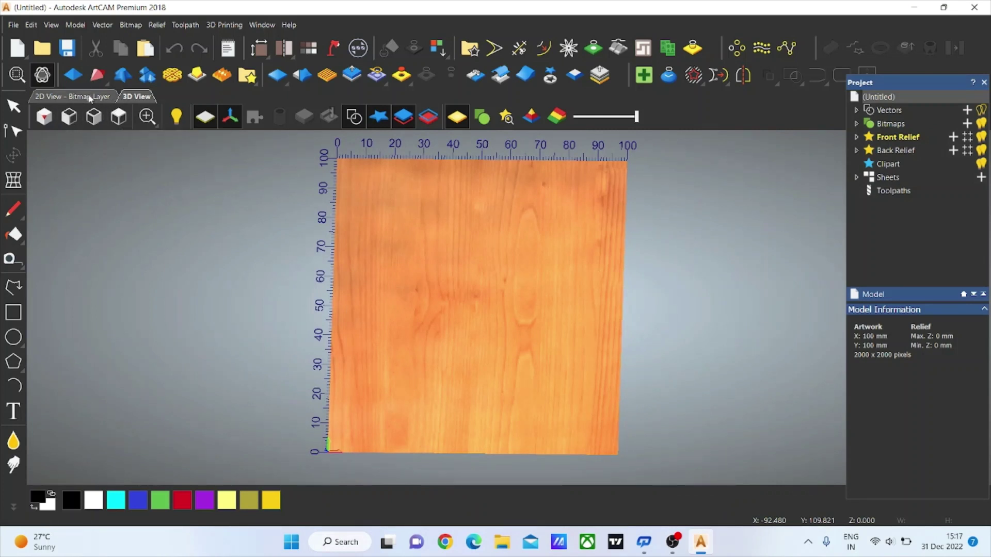
left_click(90, 98)
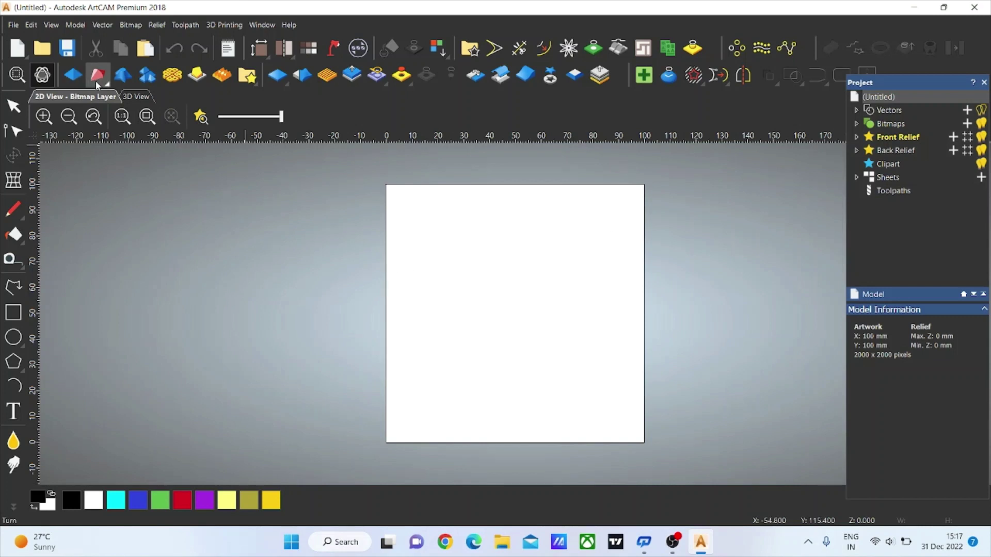
left_click(138, 98)
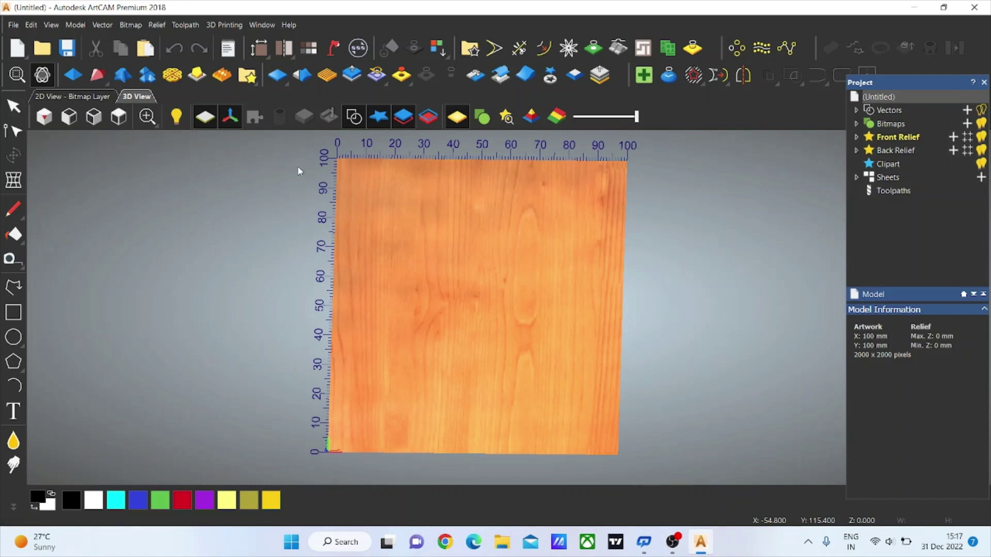
- Cycle through Front, Left and Isometric views with zooming, ending on the Top view
left_click(93, 118)
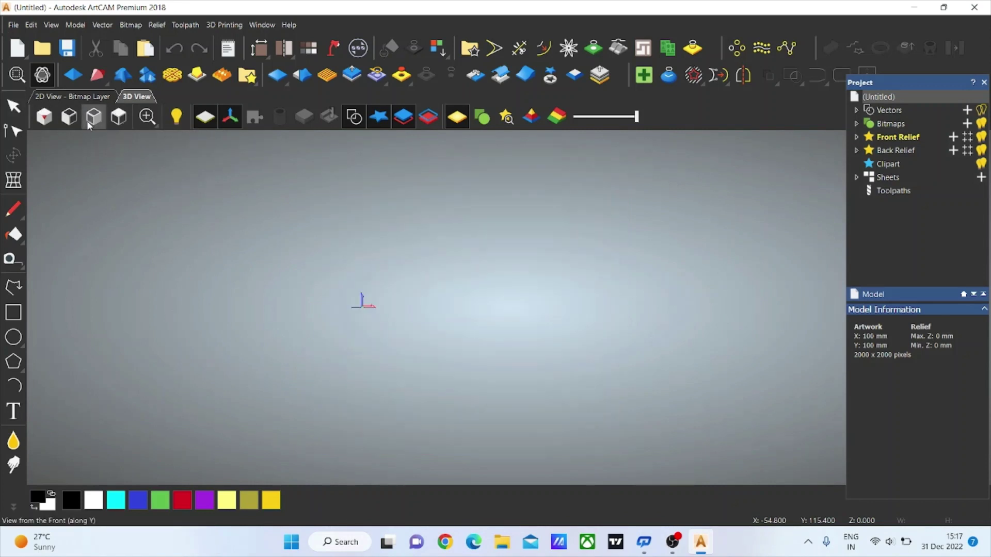
scroll(572, 316, "up", 2)
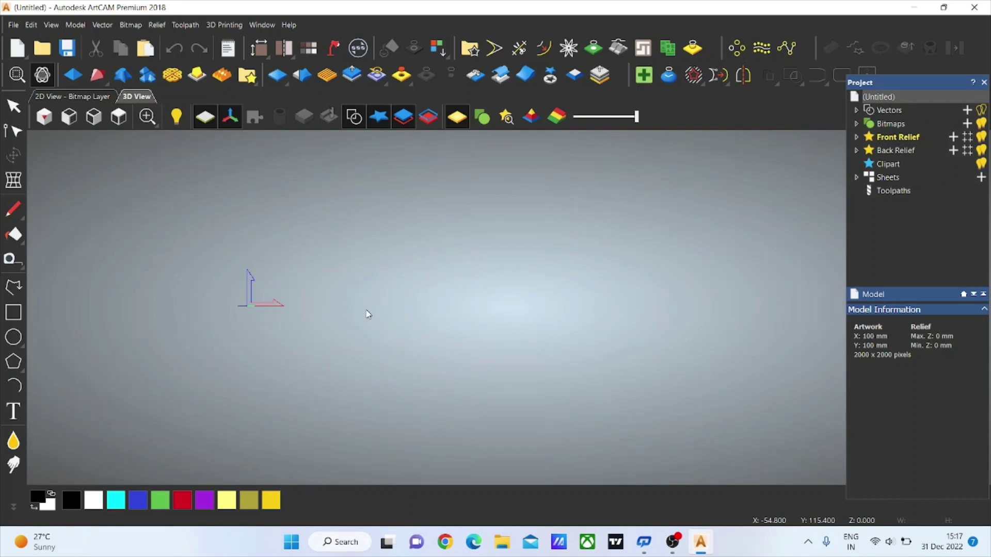
left_click(59, 119)
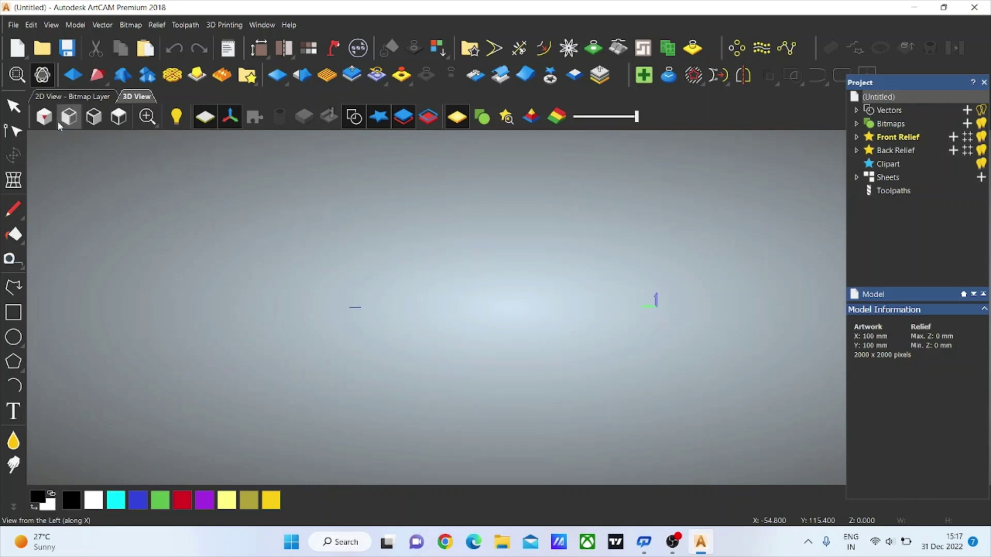
left_click(45, 117)
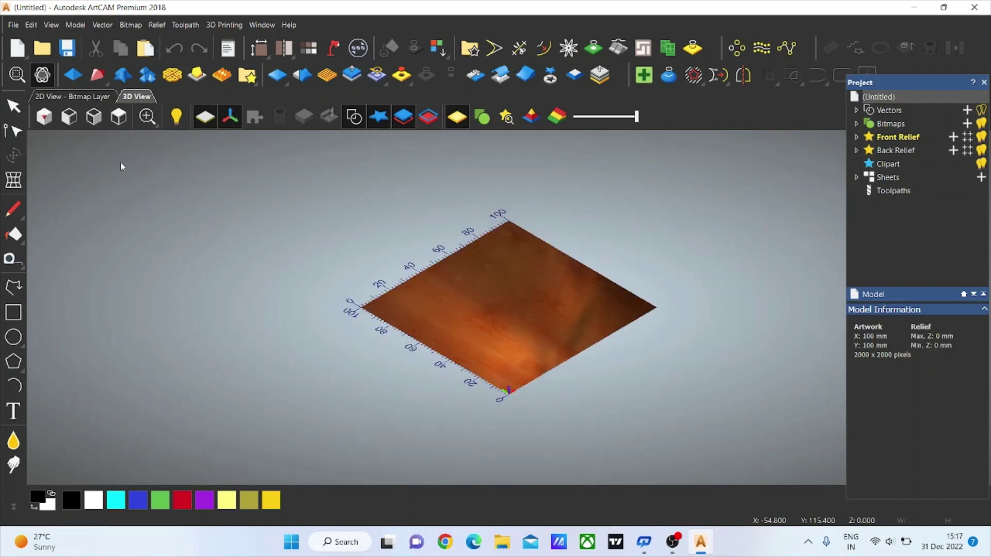
scroll(600, 324, "up", 3)
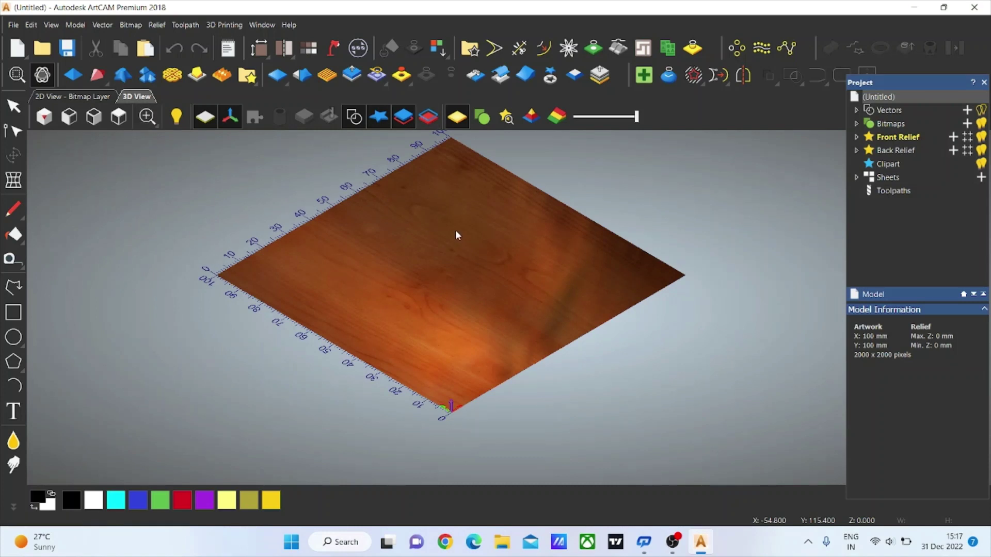
left_click(118, 117)
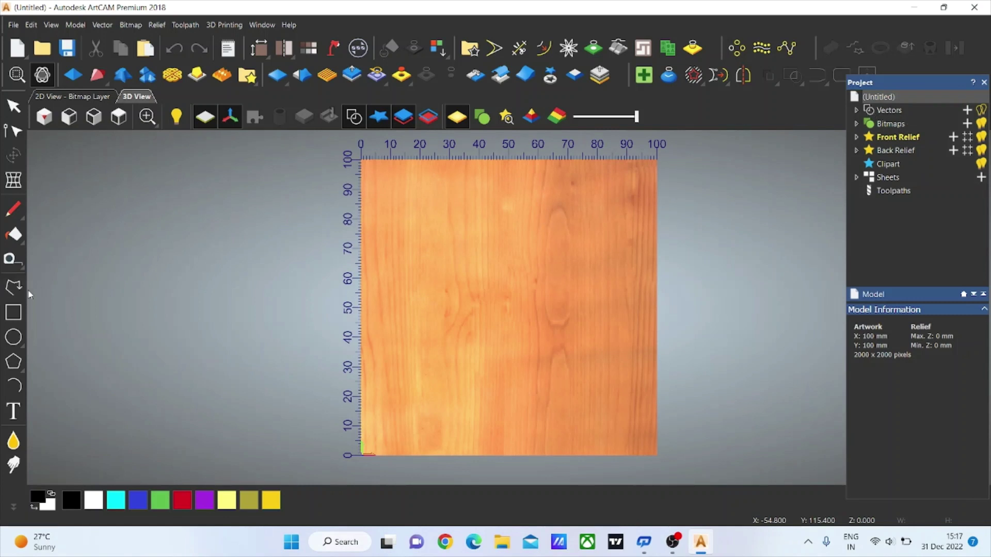
- Draw a roughly 66.8 × 53.9 mm rectangle vector across the middle of the model
left_click(14, 312)
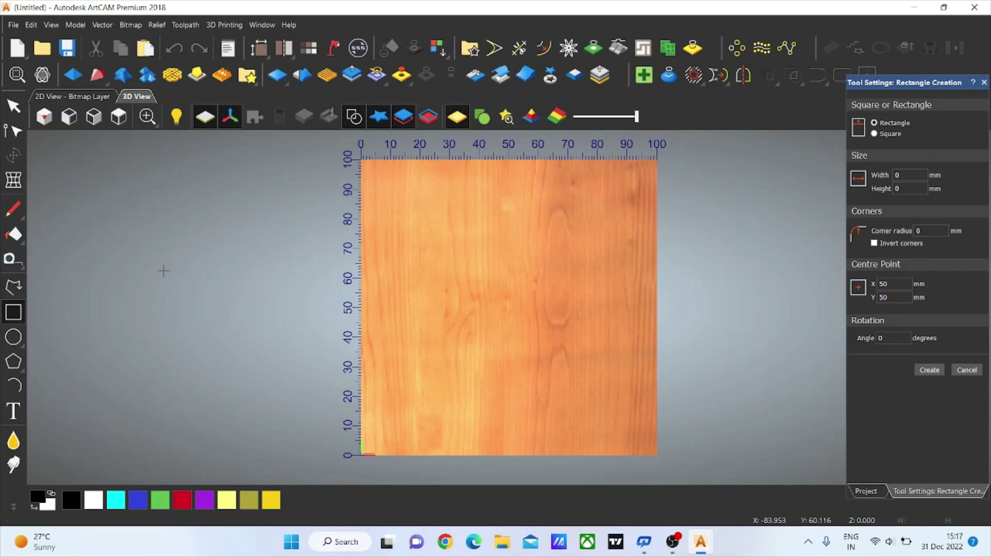
mouse_move(415, 219)
left_mouse_down()
mouse_move(482, 289)
mouse_move(613, 377)
left_mouse_up()
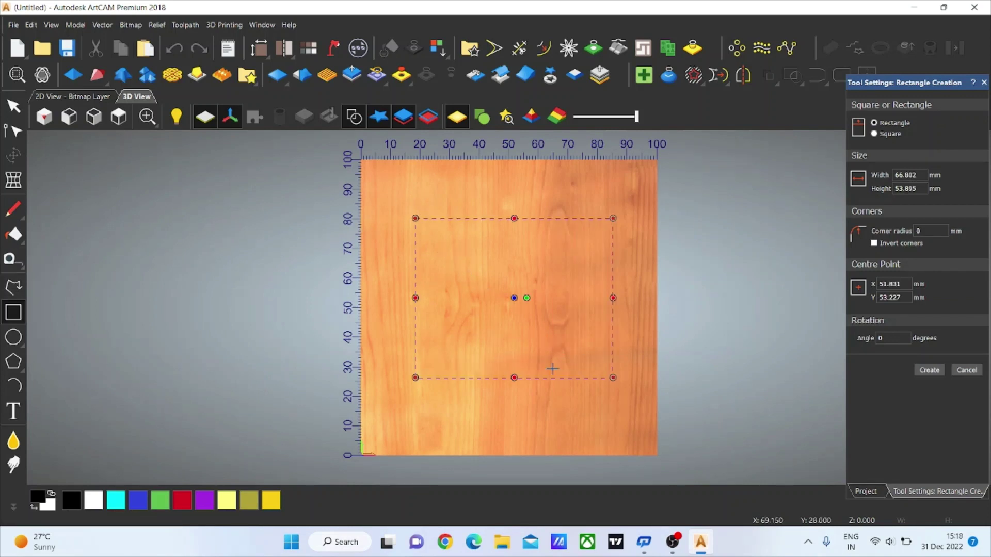
left_click(929, 370)
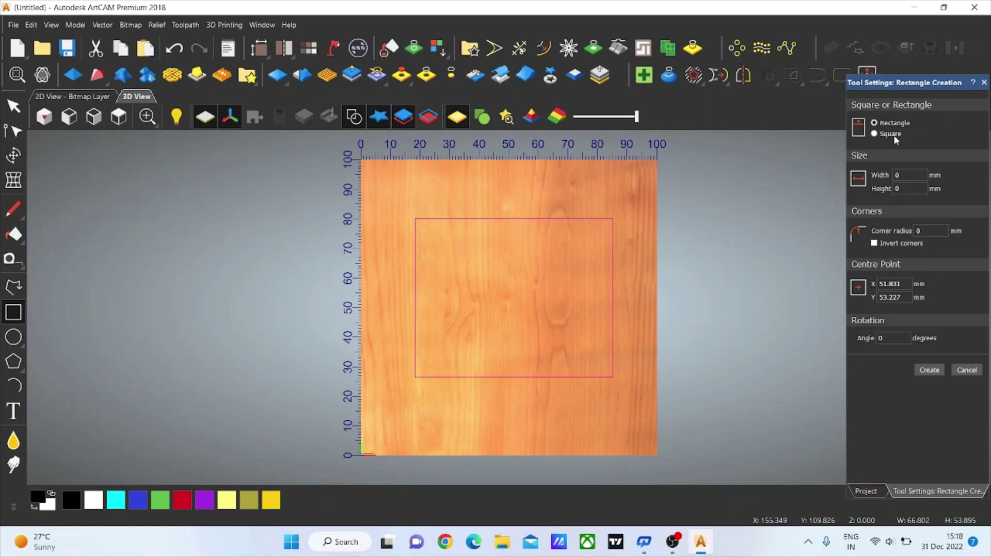
left_click(13, 106)
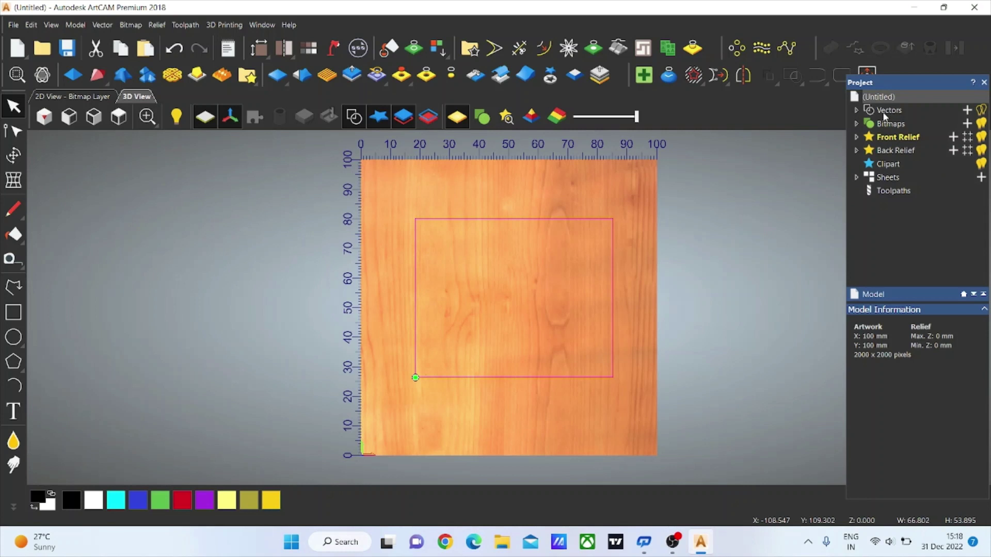
- Show Vectors in the Project tree, expand it to reveal Default Layer, then collapse it
left_click(883, 116)
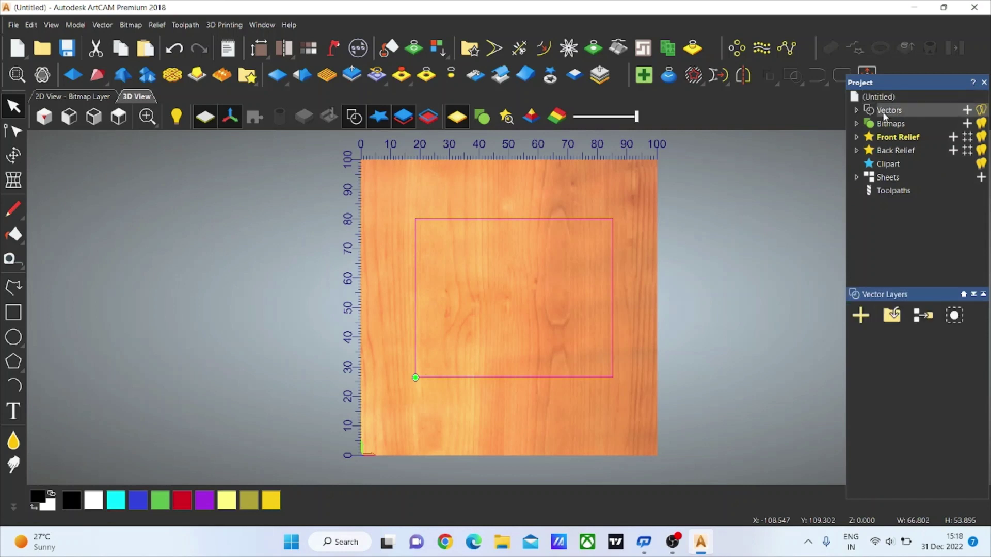
left_click(857, 110)
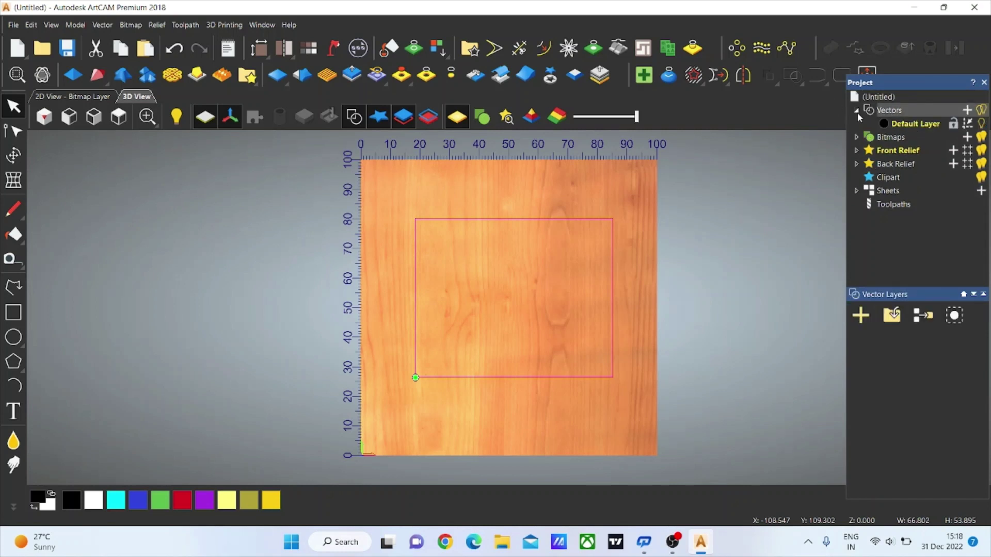
left_click(856, 111)
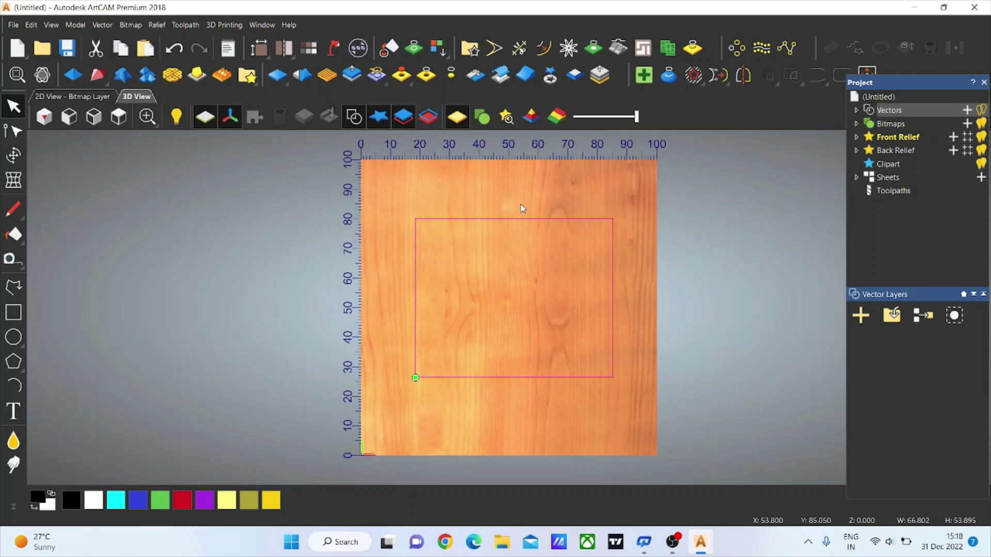
- Show Toolpaths, scroll through the 2D and 3D toolpath options, and open the File menu
left_click(894, 192)
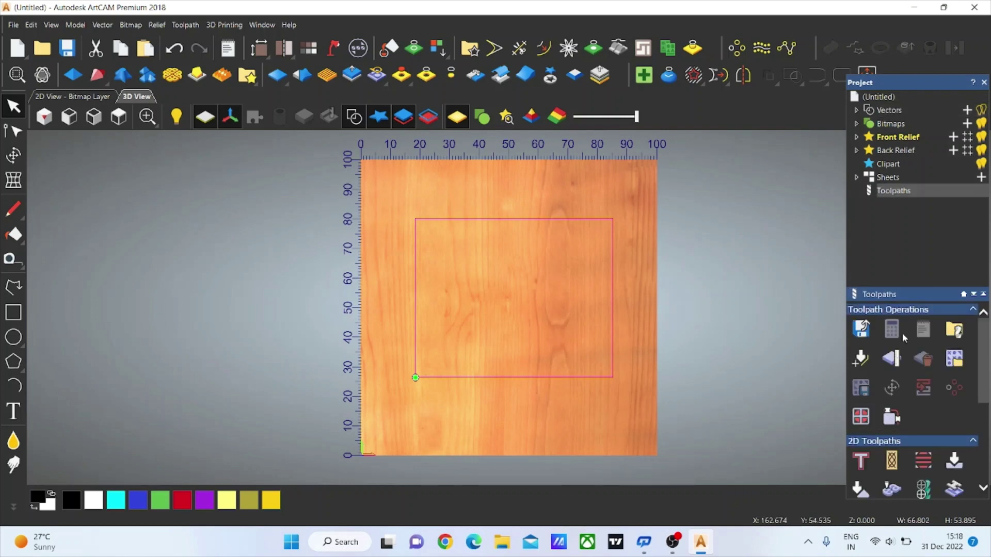
scroll(906, 454, "down", 1)
scroll(906, 466, "down", 1)
scroll(903, 464, "down", 2)
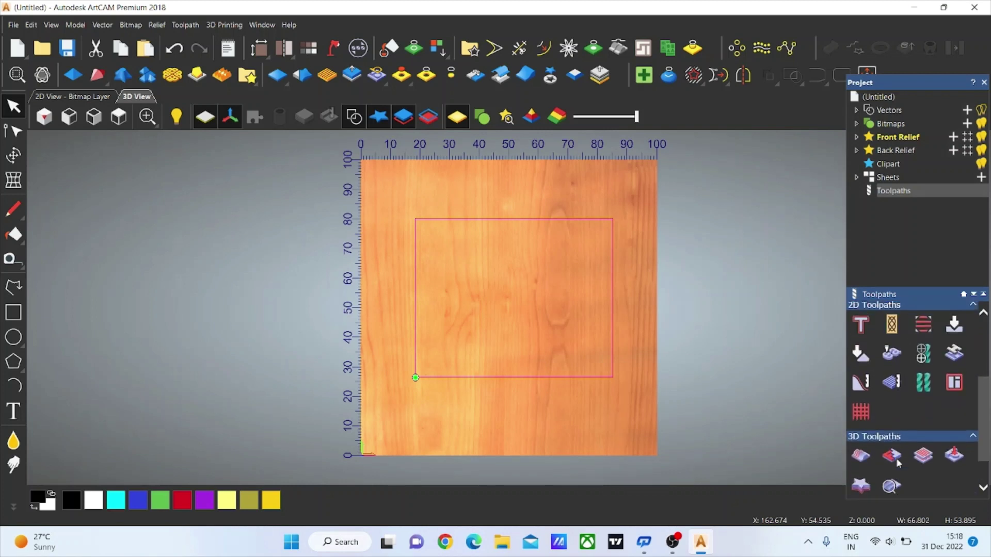
scroll(877, 387, "up", 1)
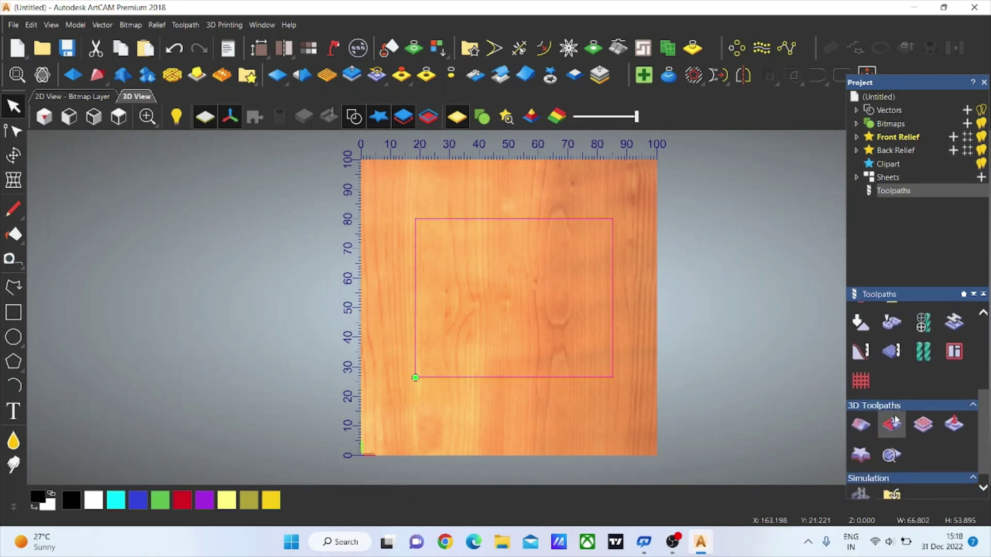
scroll(882, 371, "up", 1)
scroll(892, 352, "up", 1)
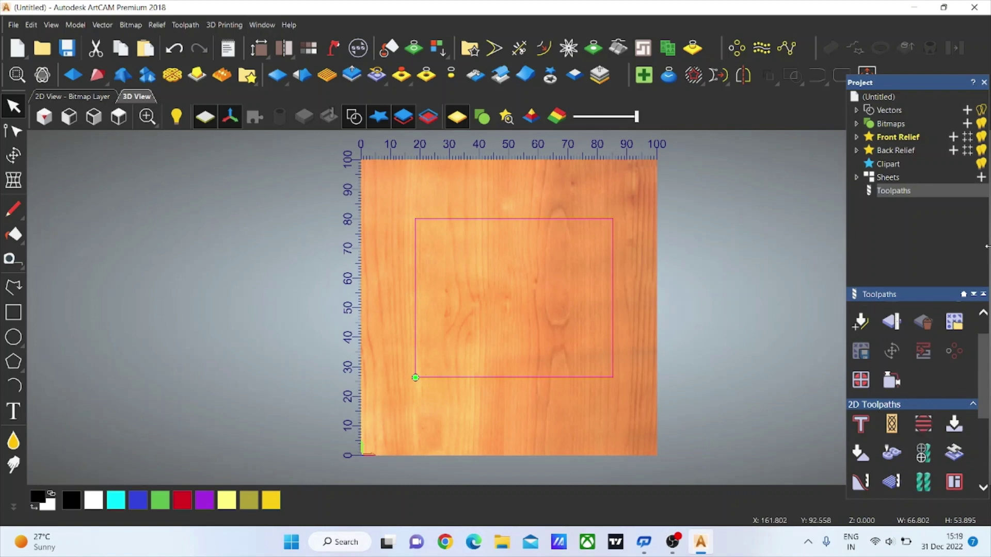
left_click(13, 26)
mouse_move(46, 45)
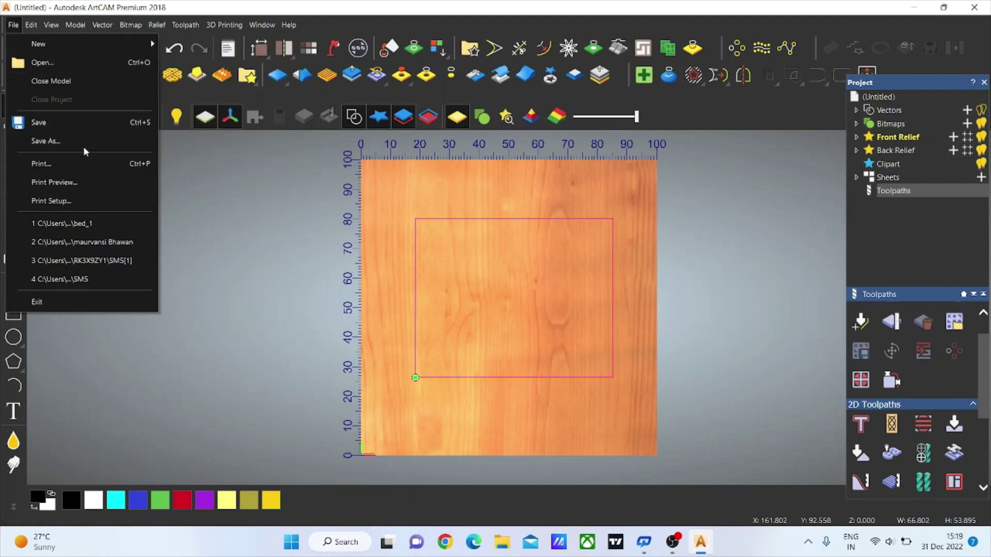
- Browse the Edit menu and the rectangle's context menu, deselect the rectangle, then show View options
left_click(32, 26)
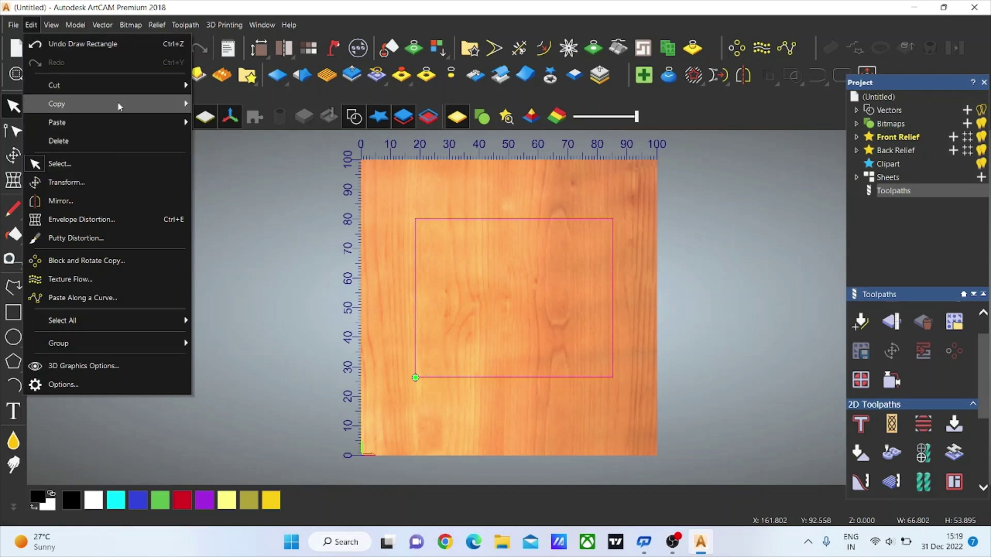
right_click(594, 214)
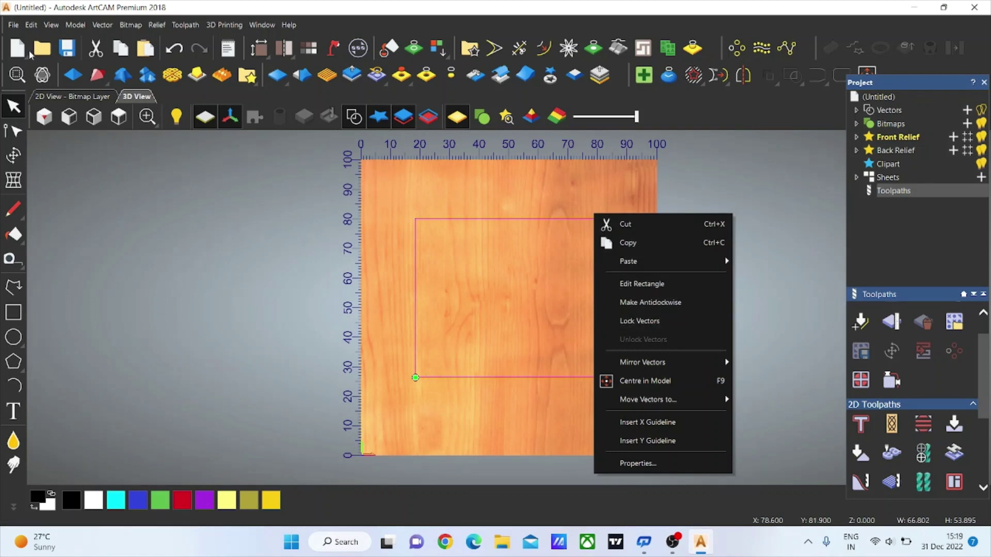
left_click(32, 26)
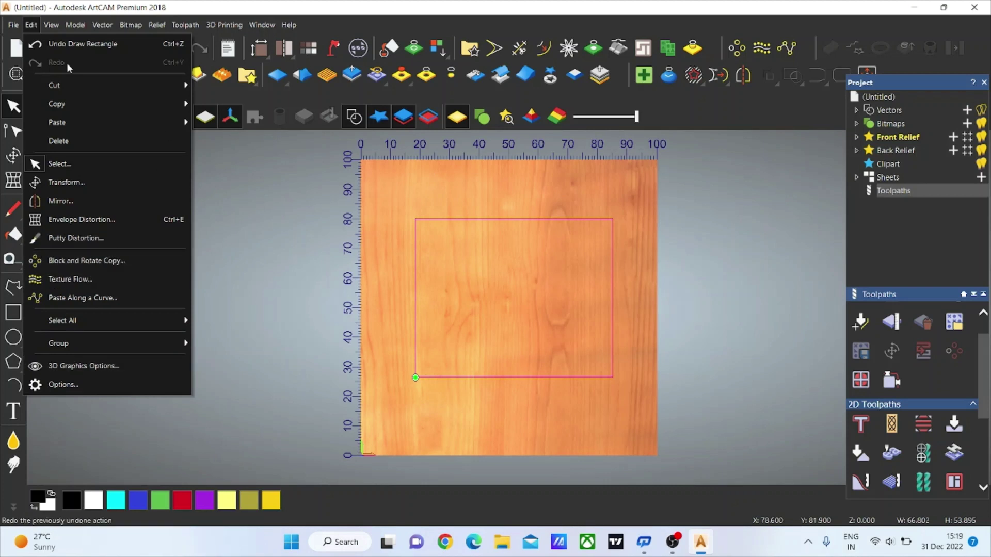
left_click(256, 201)
left_click(53, 25)
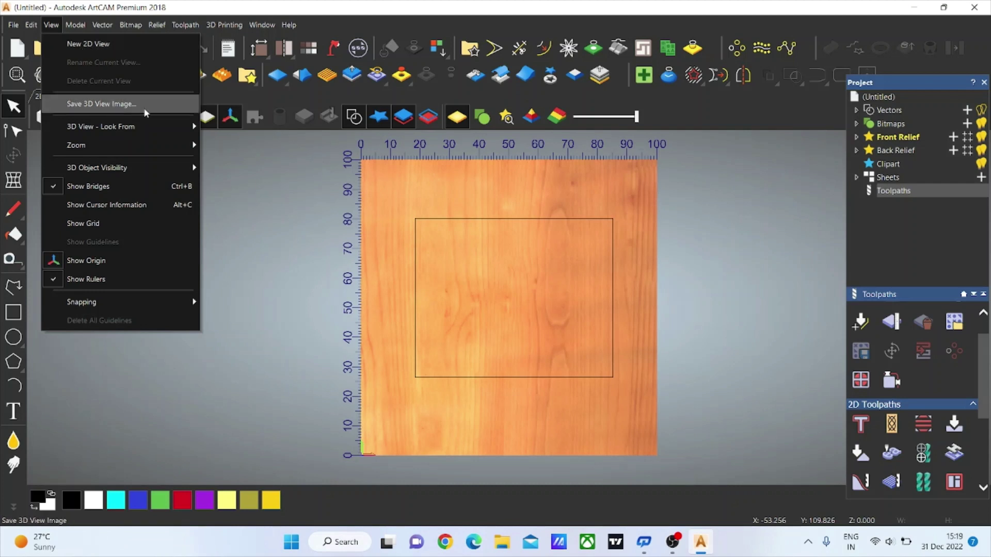
- Turn on zero-plane drawing in the 3D view, then browse the Vector and Model menus
left_click(234, 252)
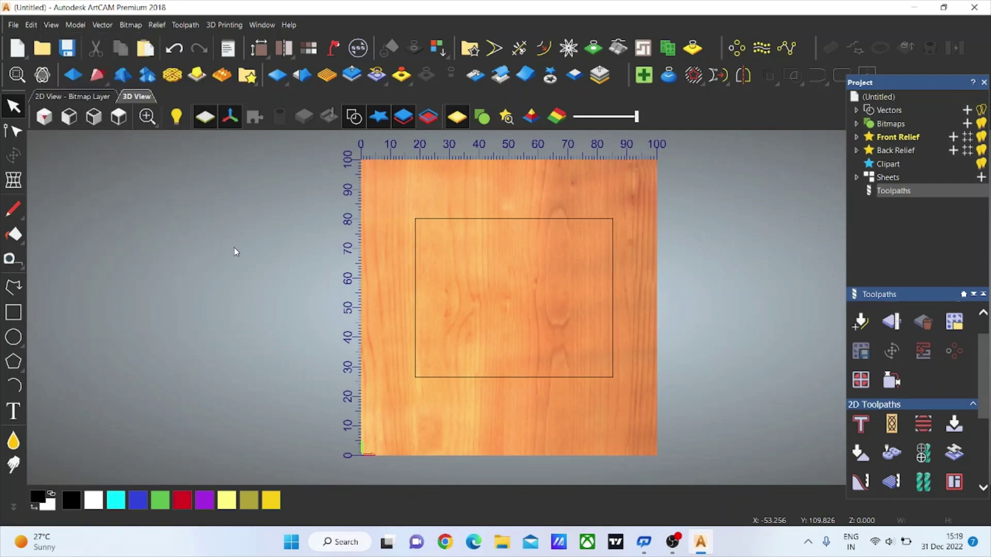
left_click(205, 117)
left_click(51, 25)
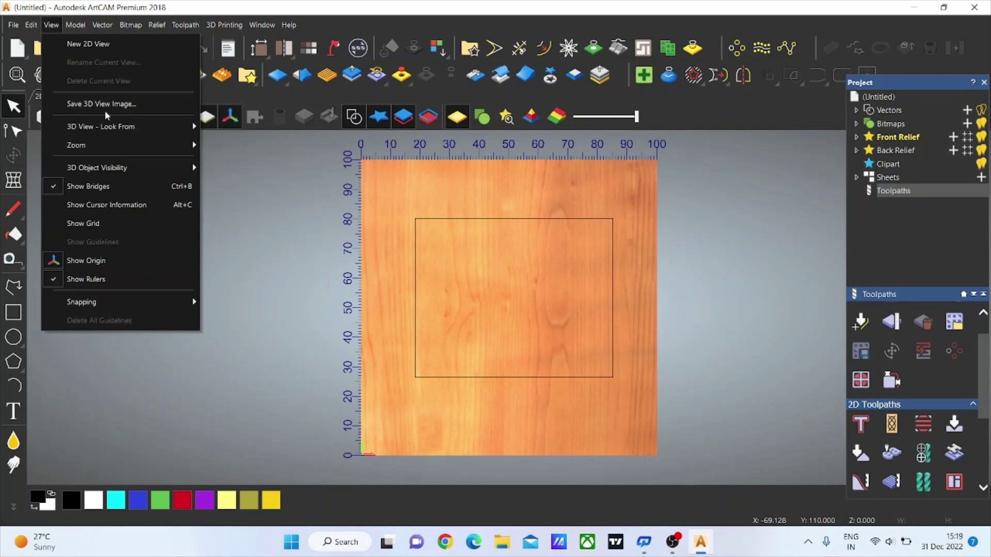
left_click(100, 25)
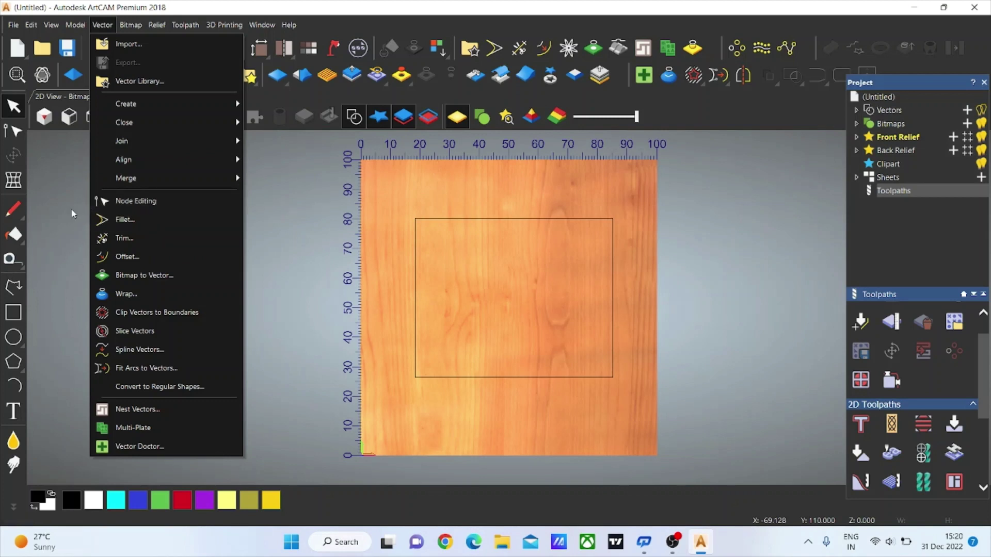
left_click(127, 242)
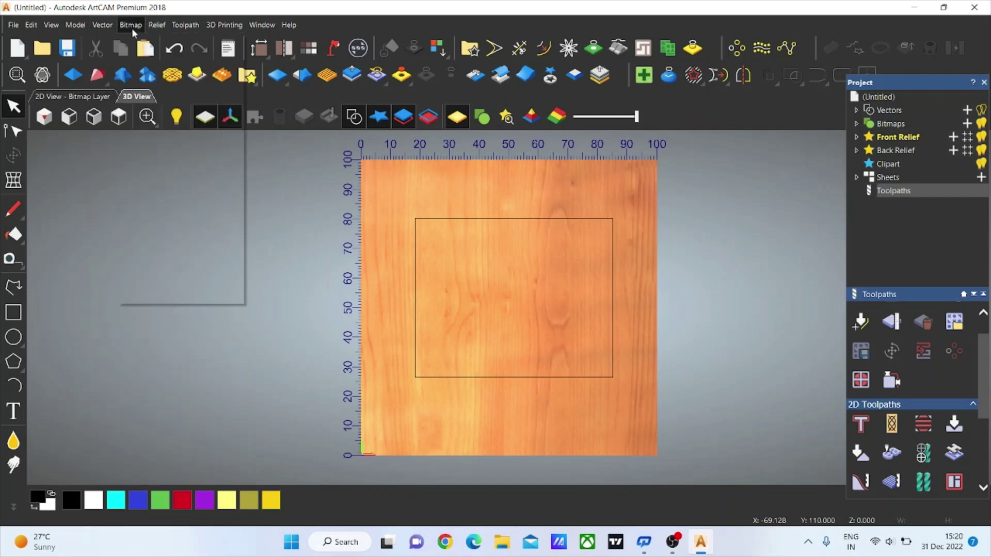
left_click(130, 25)
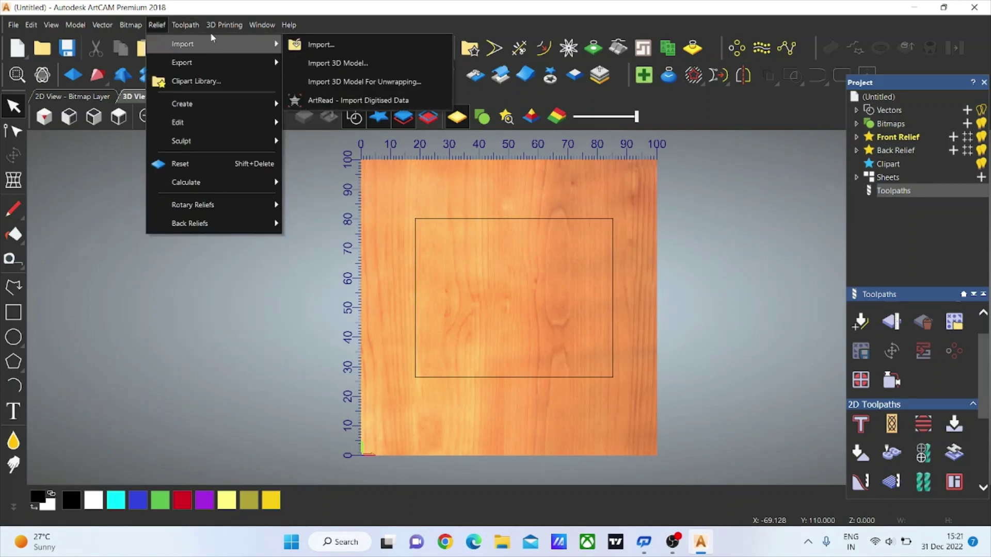
mouse_move(157, 25)
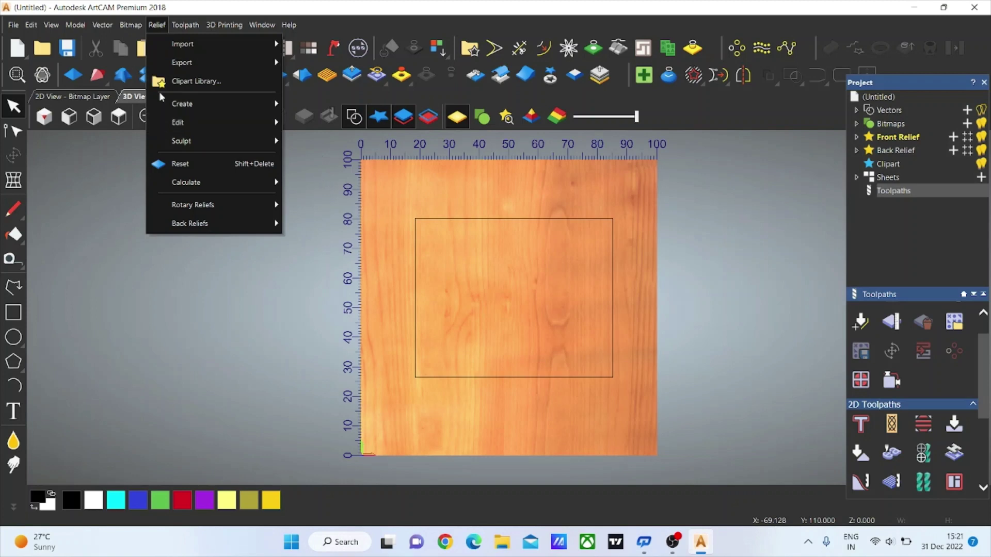
left_click(209, 81)
left_click(176, 96)
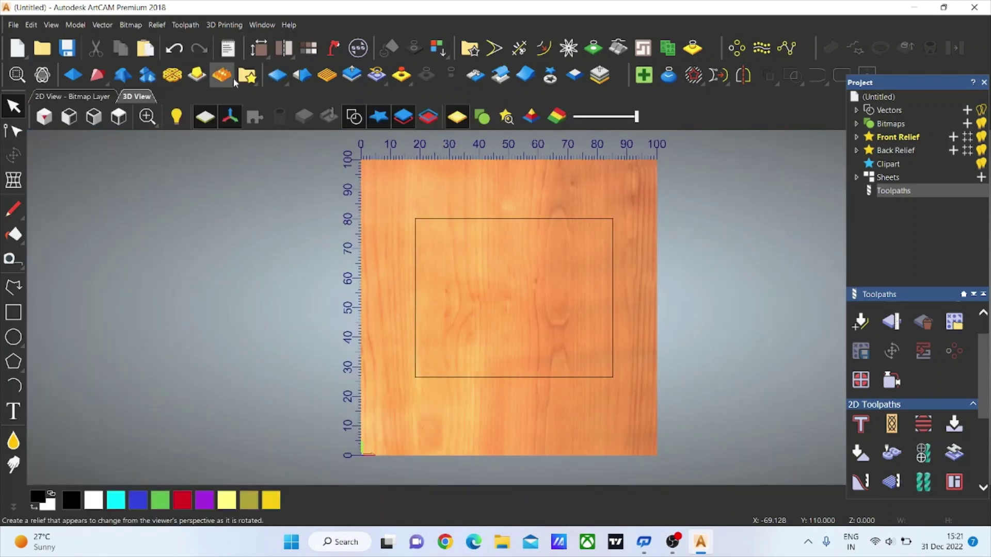
left_click(247, 75)
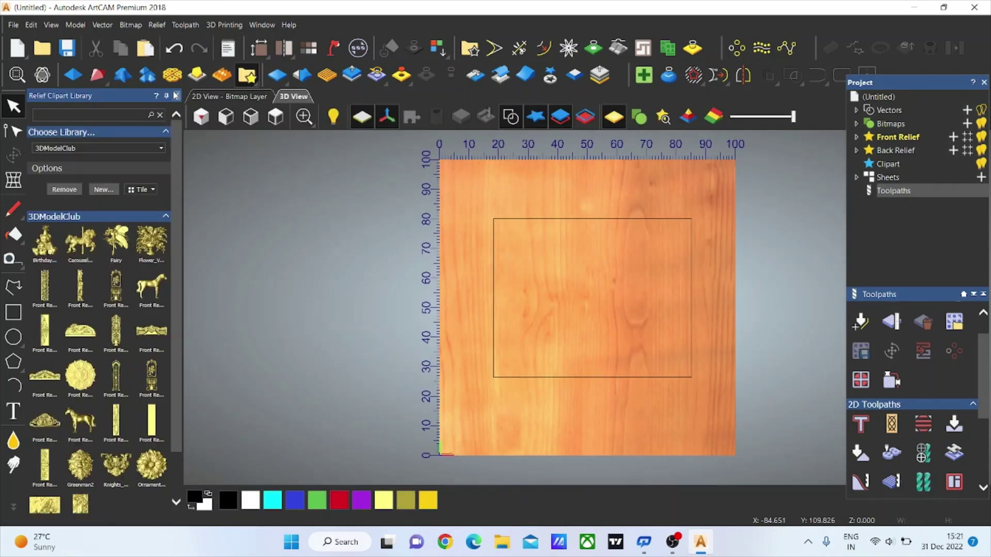
left_click(176, 96)
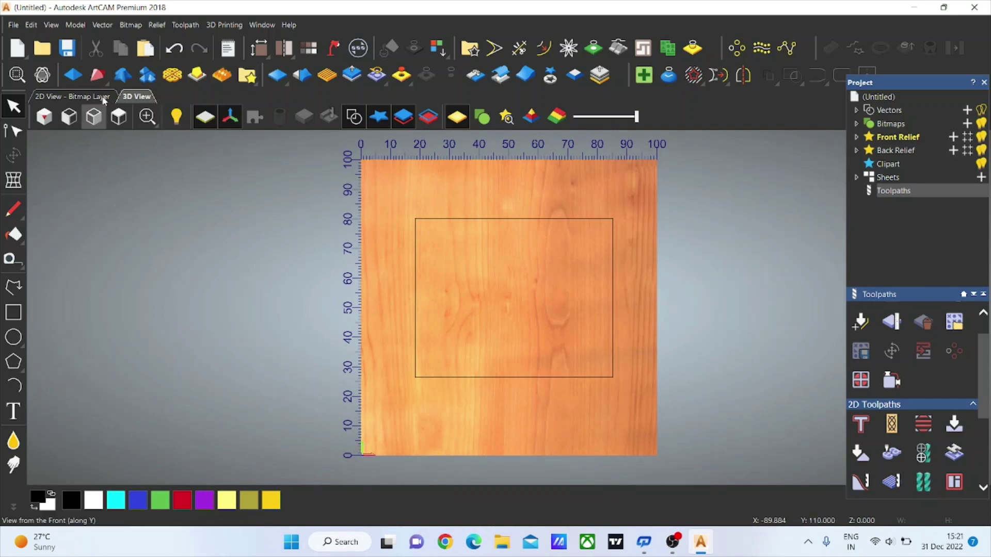
- Browse the Toolpath menu and scroll the Toolpaths panel to 3D Toolpaths and Simulation
left_click(194, 25)
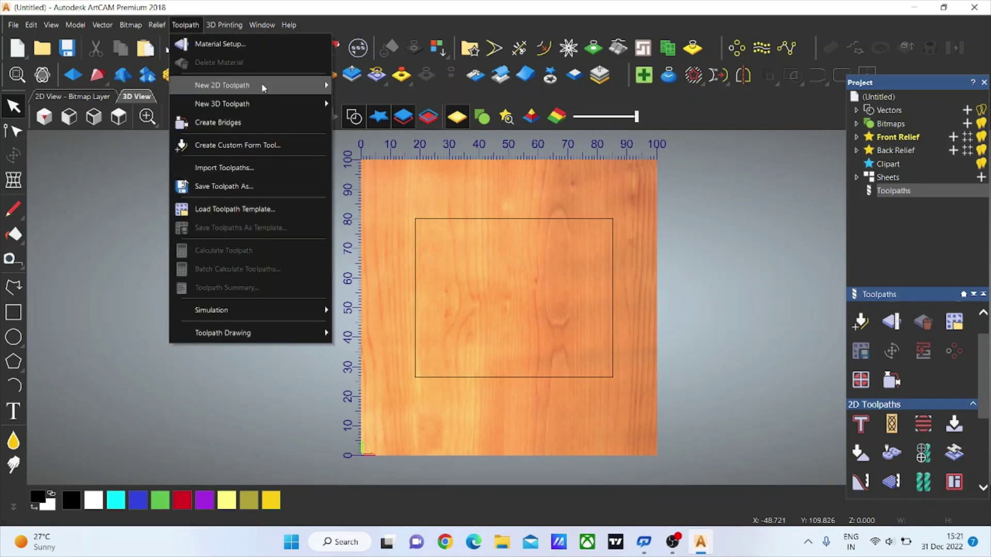
mouse_move(221, 85)
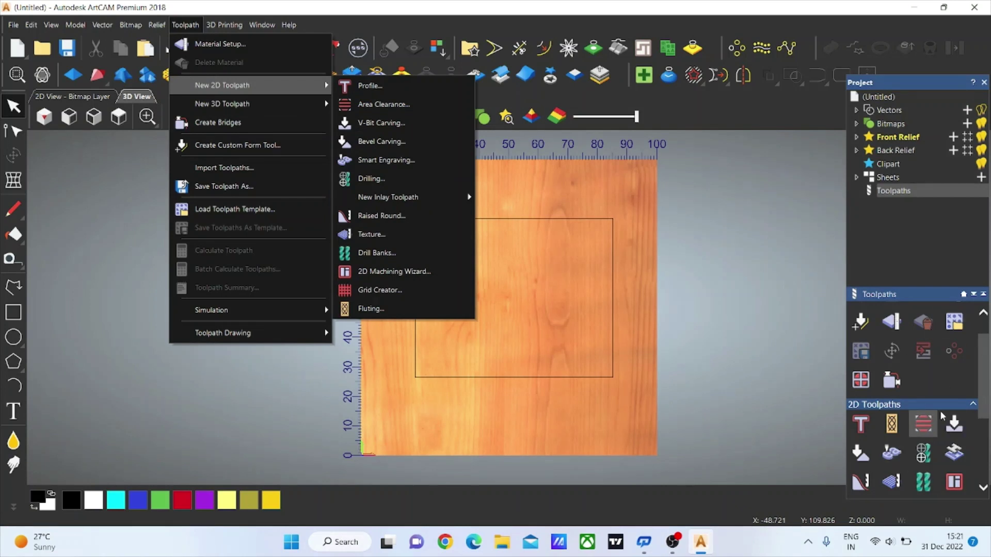
left_click(986, 396)
left_click(185, 25)
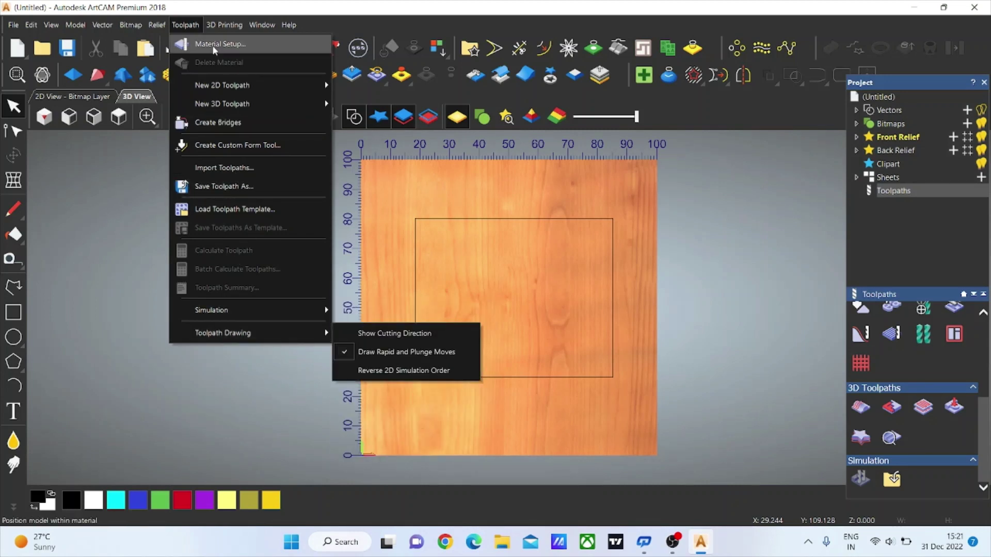
mouse_move(262, 25)
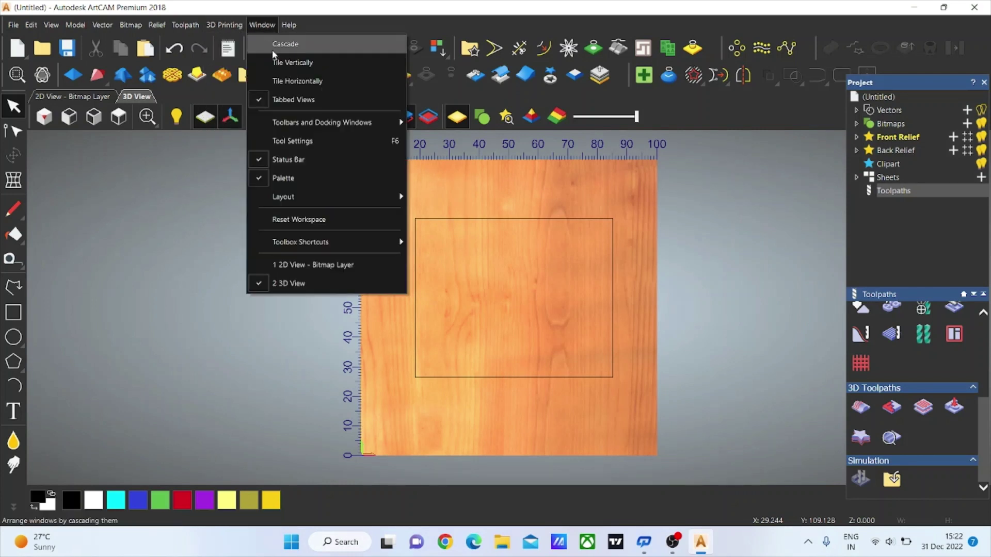
left_click(373, 60)
left_click(76, 27)
left_click(261, 25)
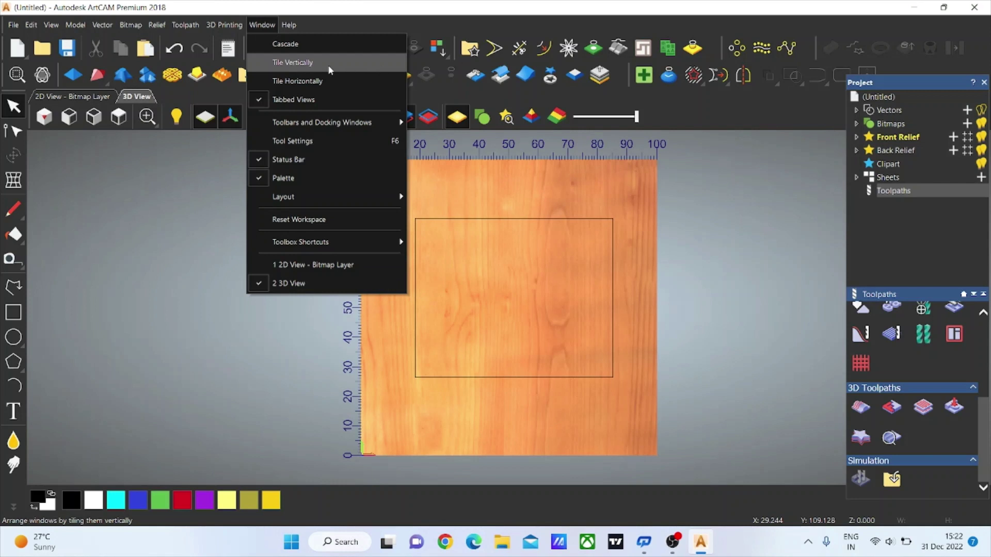
left_click(130, 25)
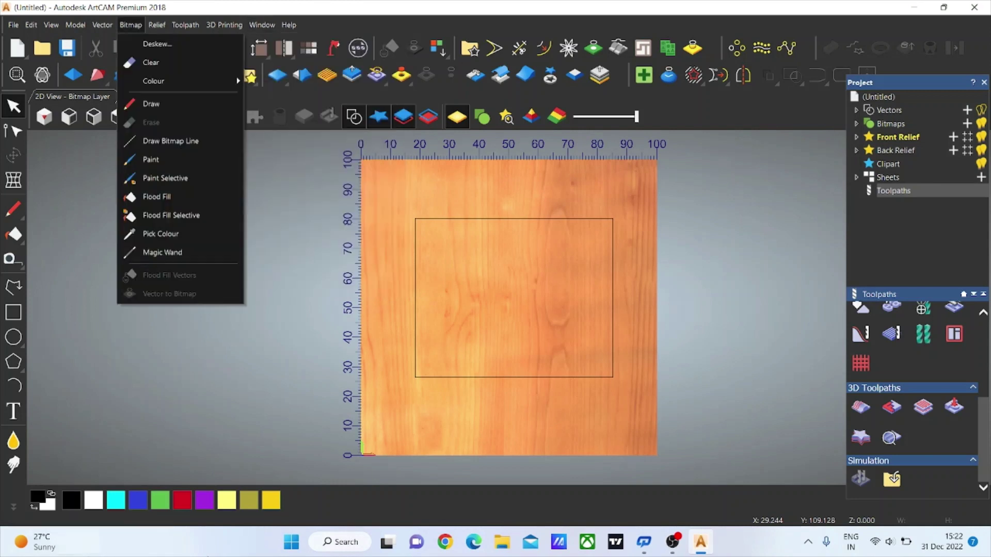
left_click(256, 23)
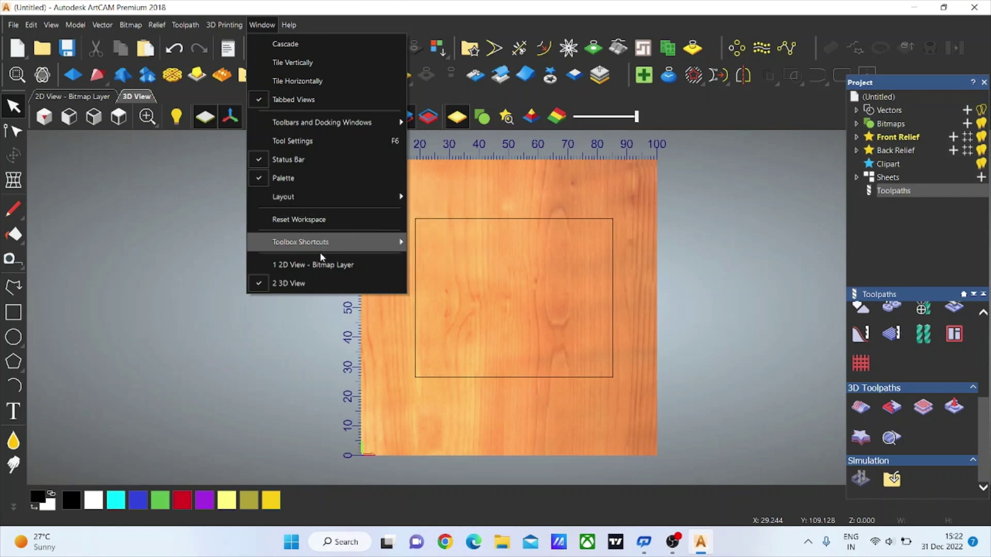
mouse_move(321, 122)
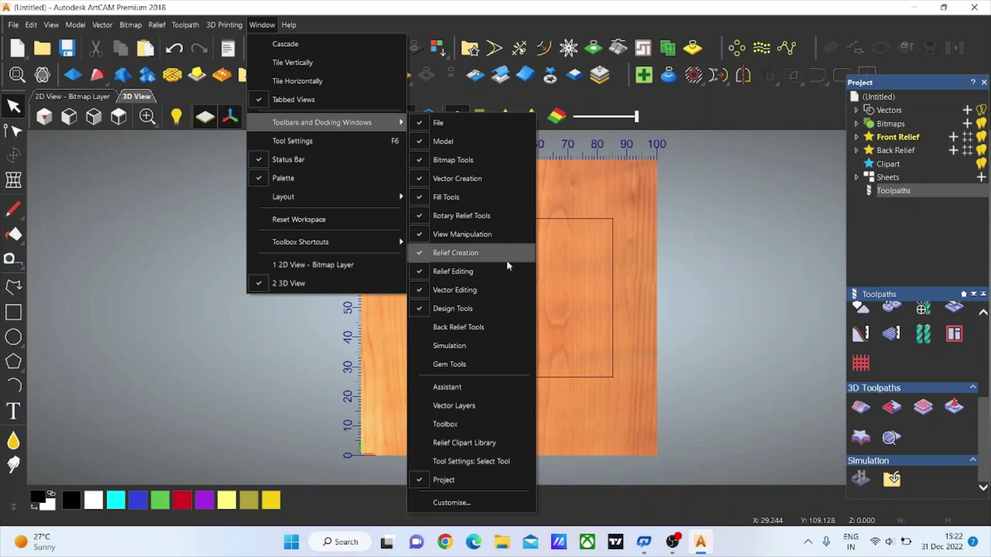
left_click(817, 320)
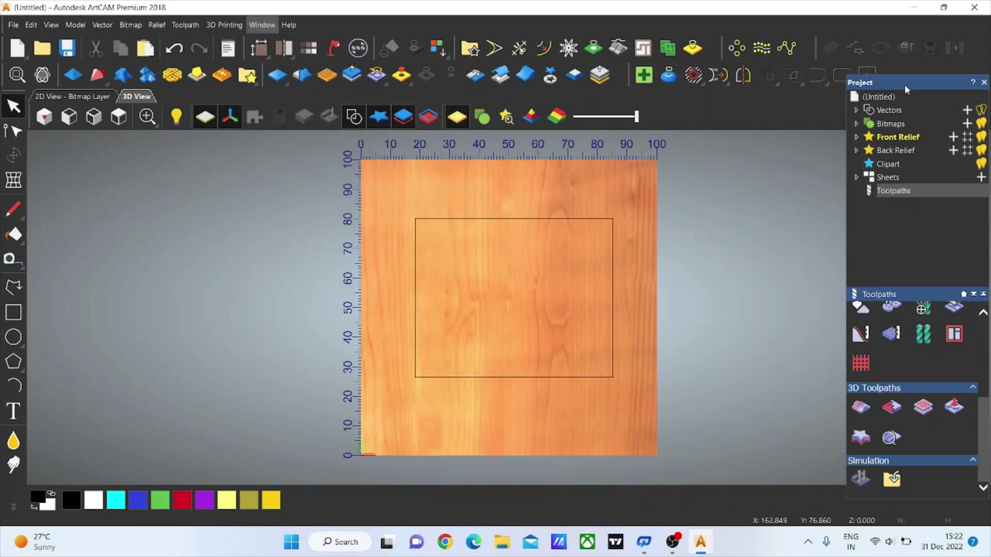
left_click(983, 82)
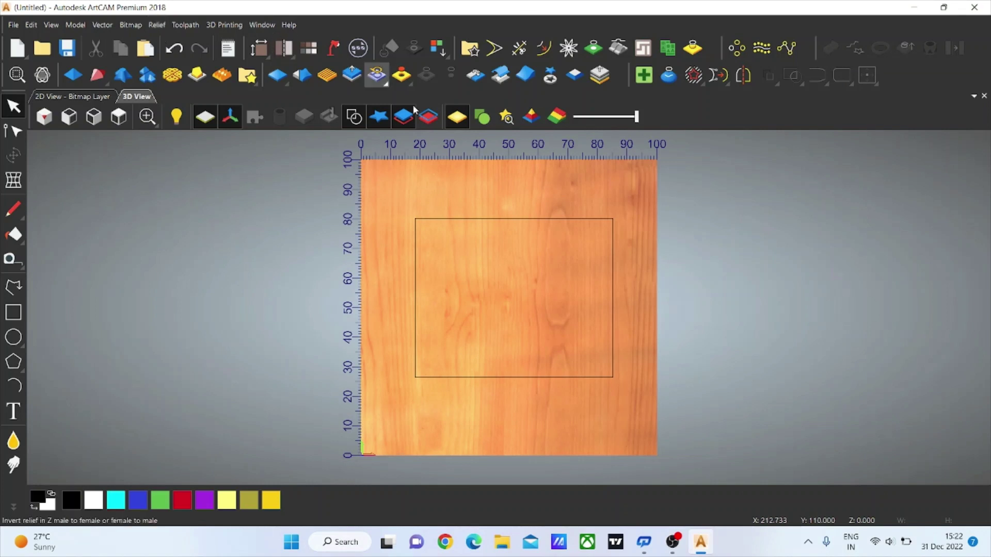
left_click(253, 26)
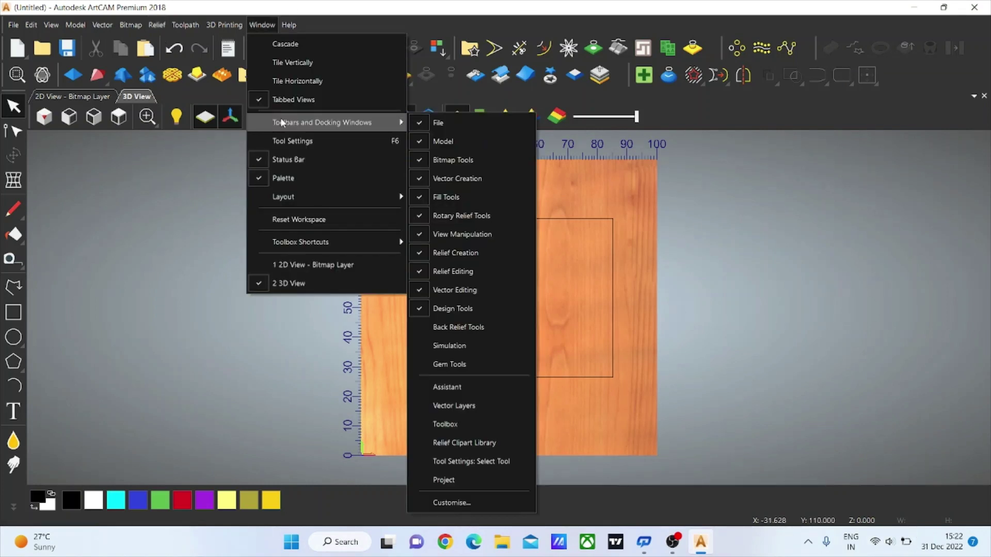
mouse_move(321, 122)
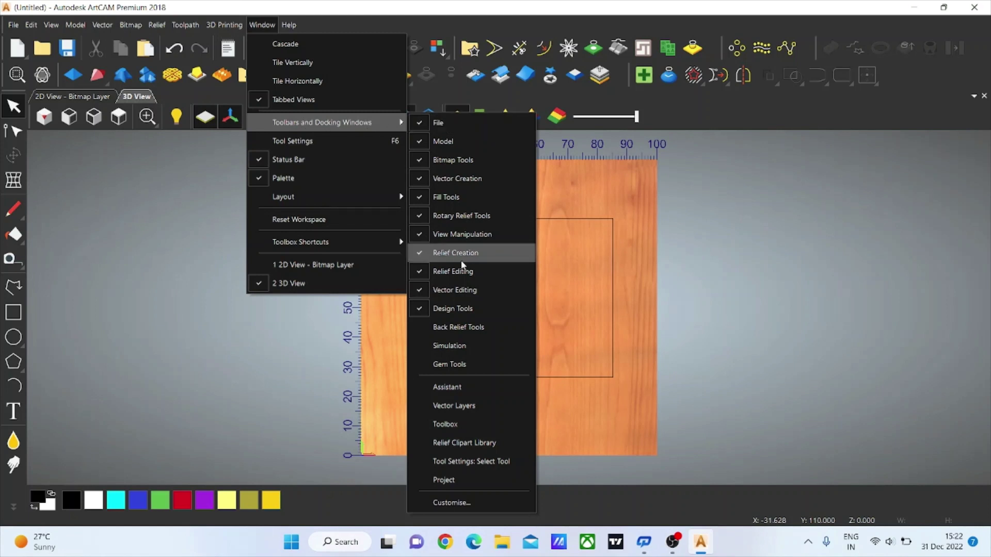
left_click(490, 485)
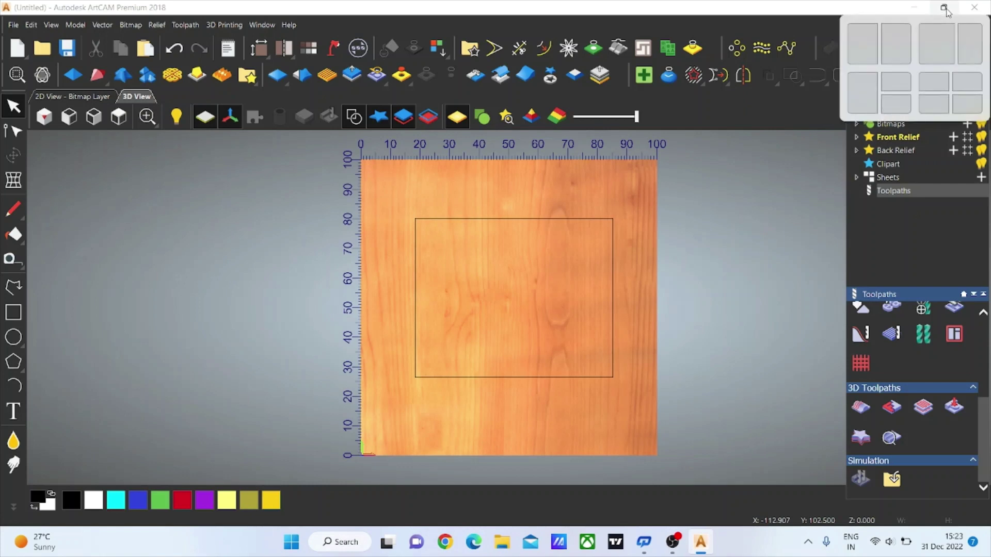
- Restore down the ArtCAM window and close ArtCAM without saving the model
left_click(947, 11)
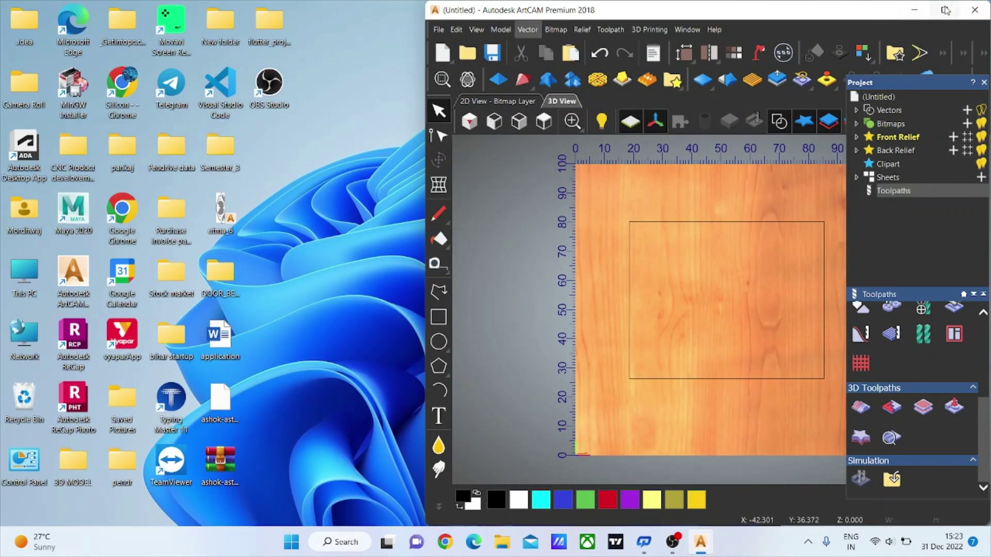
left_click(982, 15)
left_click(707, 297)
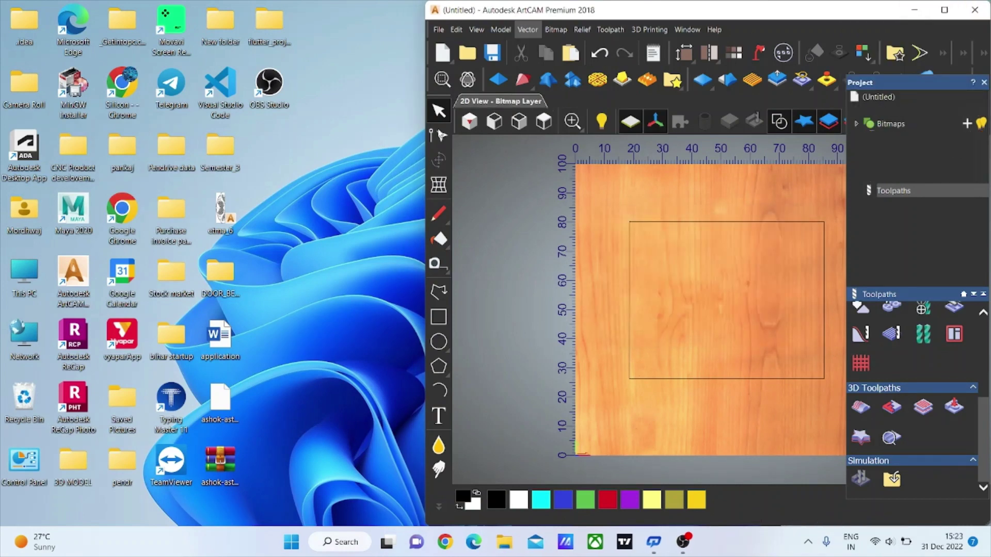
- Refresh the Windows desktop several times from its right-click menu
right_click(343, 156)
left_click(392, 211)
right_click(428, 98)
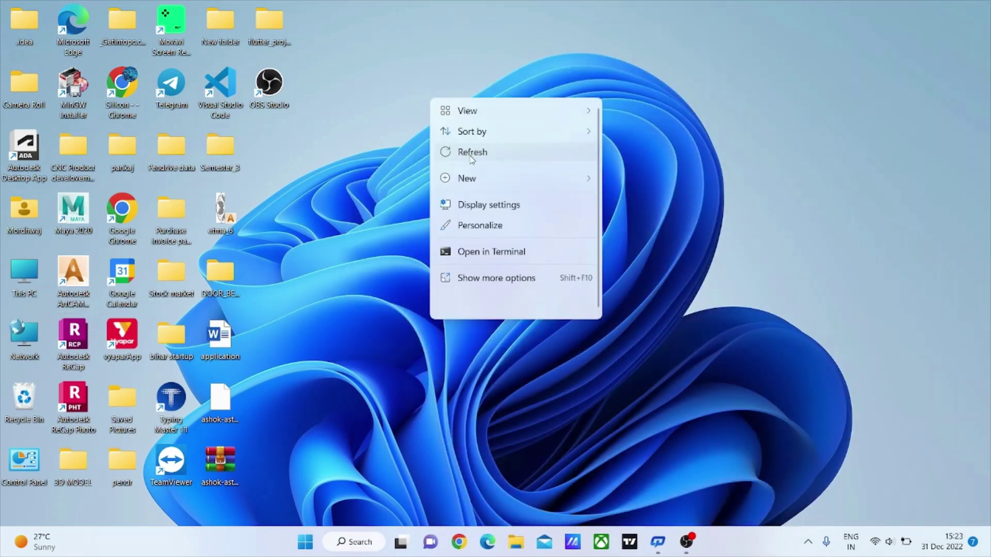
left_click(471, 154)
right_click(430, 76)
left_click(457, 135)
right_click(414, 52)
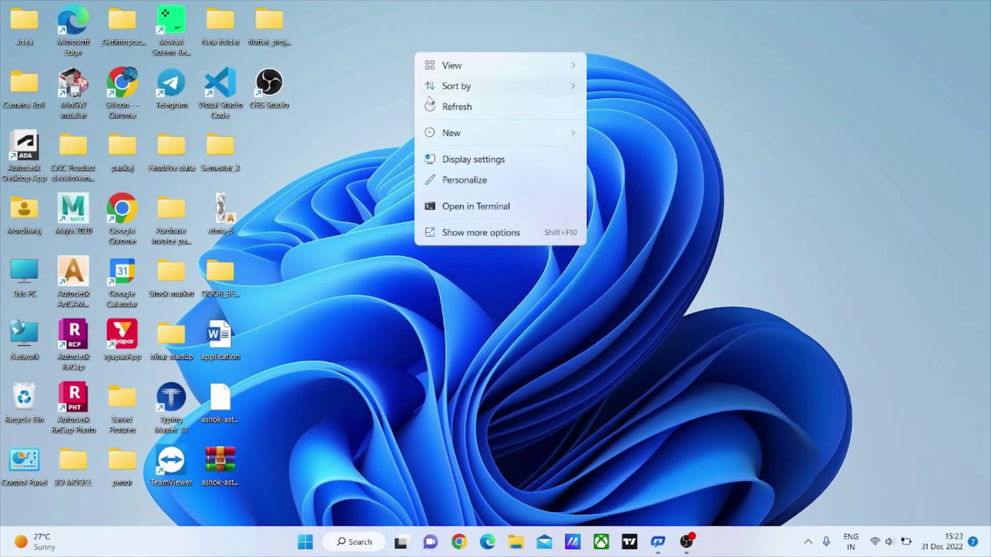
left_click(430, 105)
right_click(396, 49)
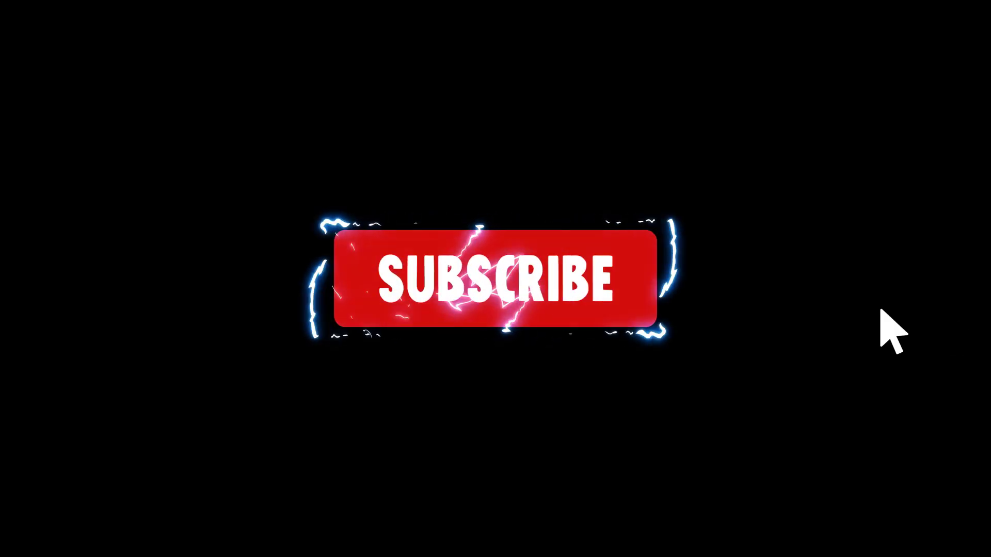